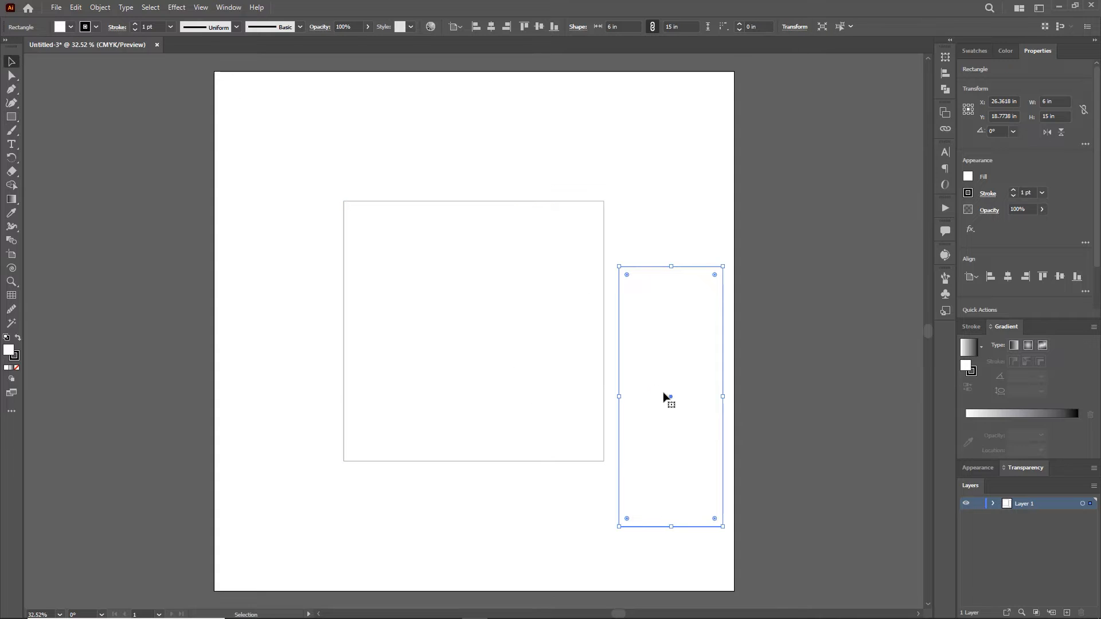
# Snap the 6 × 15 in rectangle against the square's right edge and add a 15 × 6 in rectangle along its top edge
pyautogui.moveTo(671, 397); pyautogui.dragTo(655, 331)
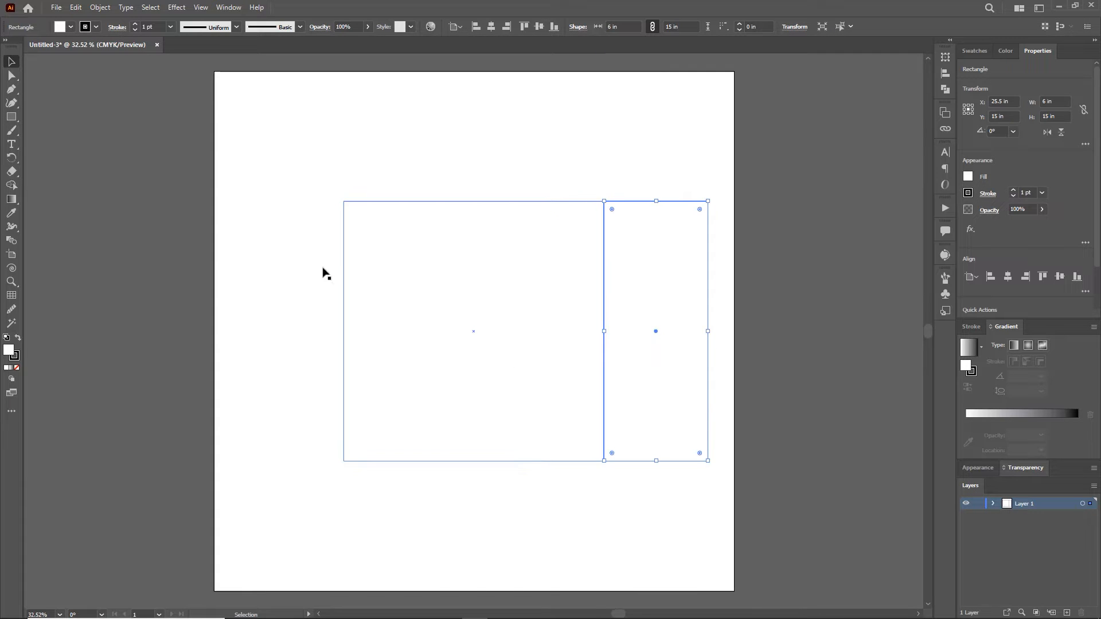
pyautogui.press('m')
pyautogui.click(534, 291)
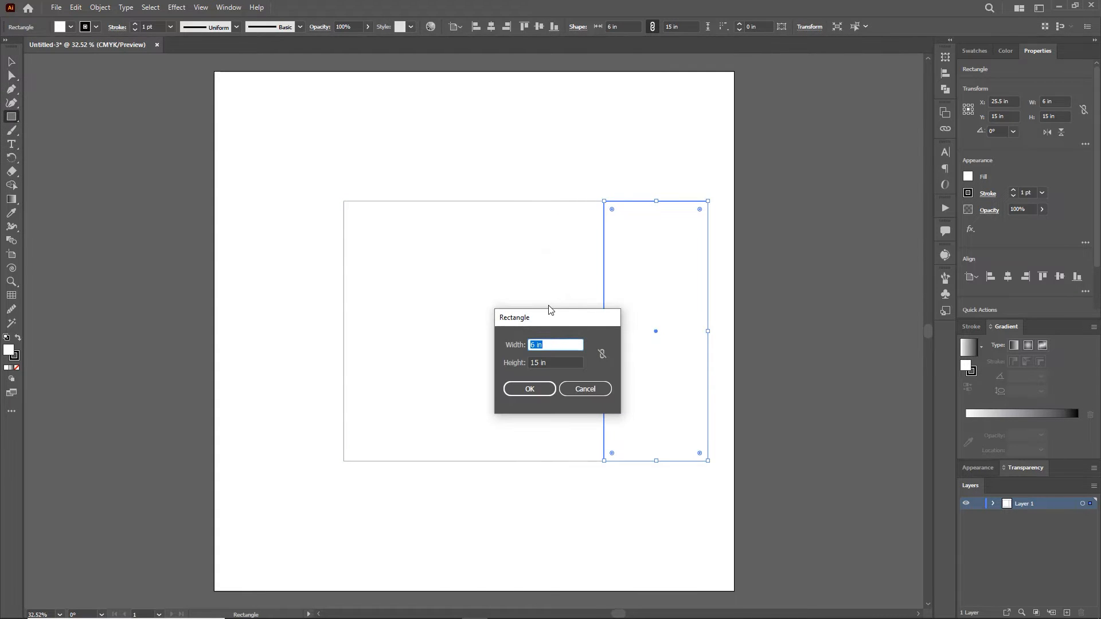
pyautogui.press('Tab')
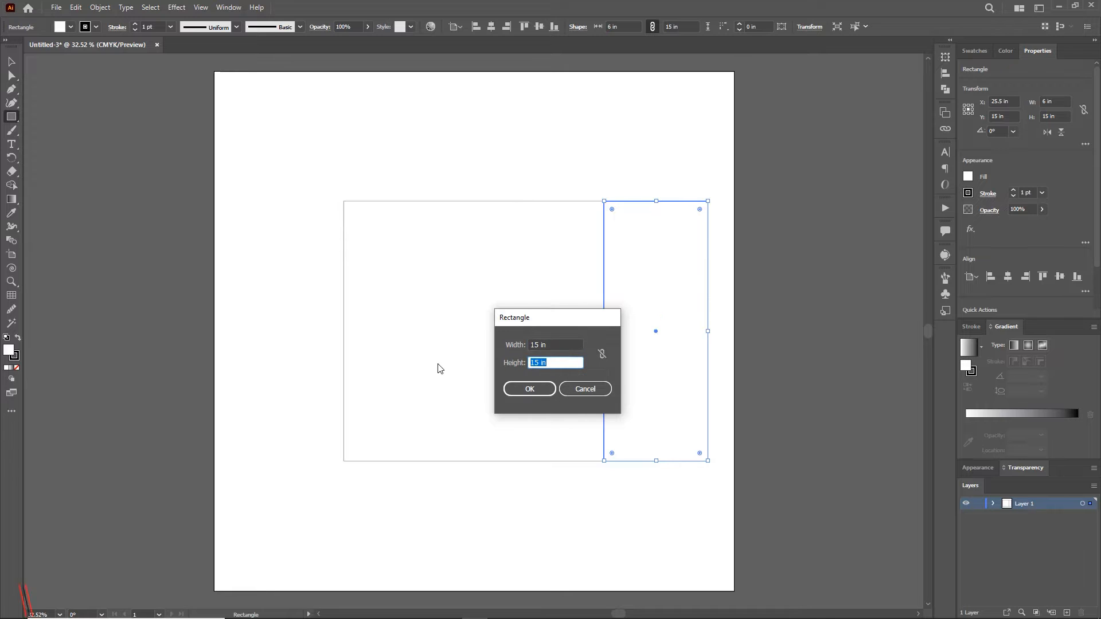
pyautogui.click(538, 391)
pyautogui.press('v')
pyautogui.moveTo(673, 352); pyautogui.dragTo(474, 150)
# Shift all three rectangles down and to the left on the artboard and remove their fill
pyautogui.moveTo(288, 158); pyautogui.dragTo(688, 421)
pyautogui.moveTo(544, 200); pyautogui.dragTo(501, 268)
pyautogui.click(669, 200)
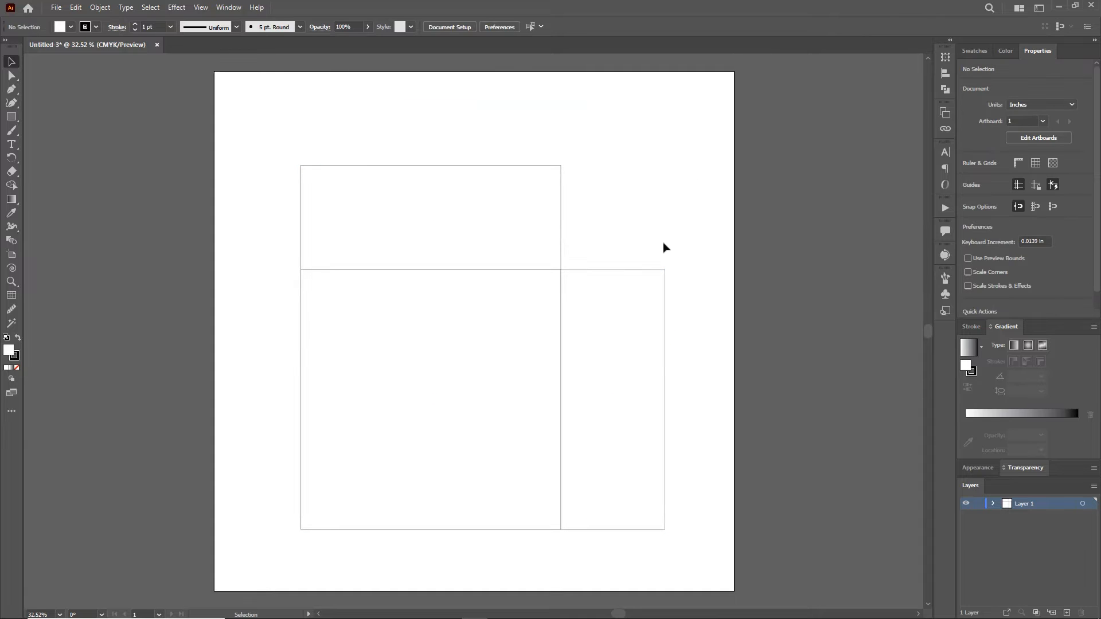
pyautogui.moveTo(256, 208); pyautogui.dragTo(654, 415)
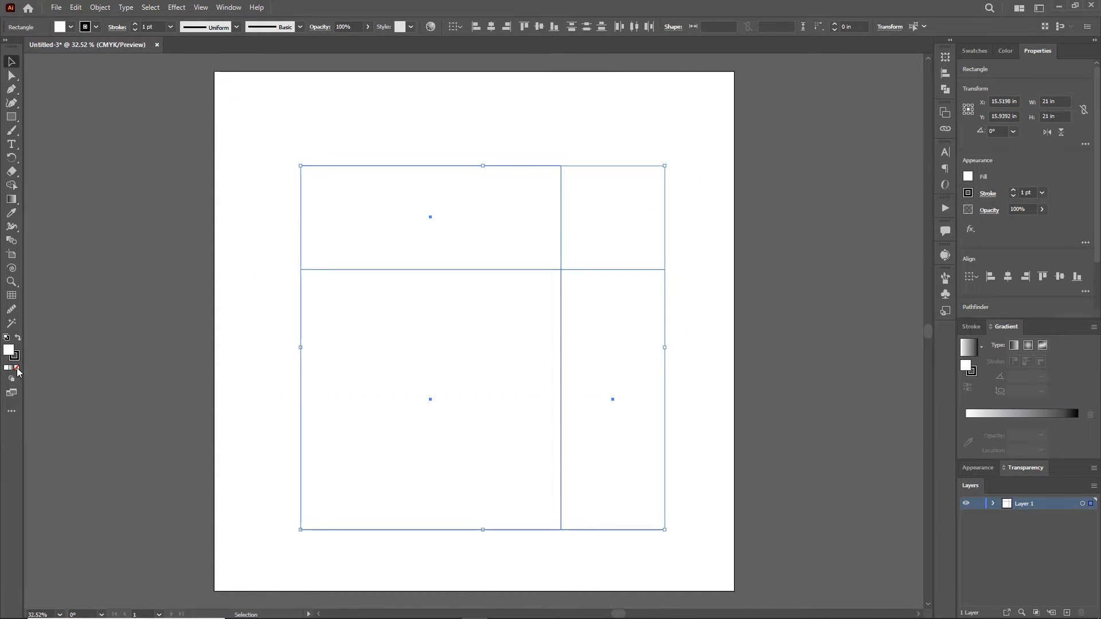
pyautogui.click(17, 367)
pyautogui.click(256, 285)
pyautogui.moveTo(272, 237); pyautogui.dragTo(638, 379)
pyautogui.click(692, 248)
# Raise the two outer anchor points of the right rectangle by about 1.39 in to slant it as a side face
pyautogui.press('a')
pyautogui.moveTo(655, 255); pyautogui.dragTo(700, 552)
pyautogui.hotkey('shift', 'Up')
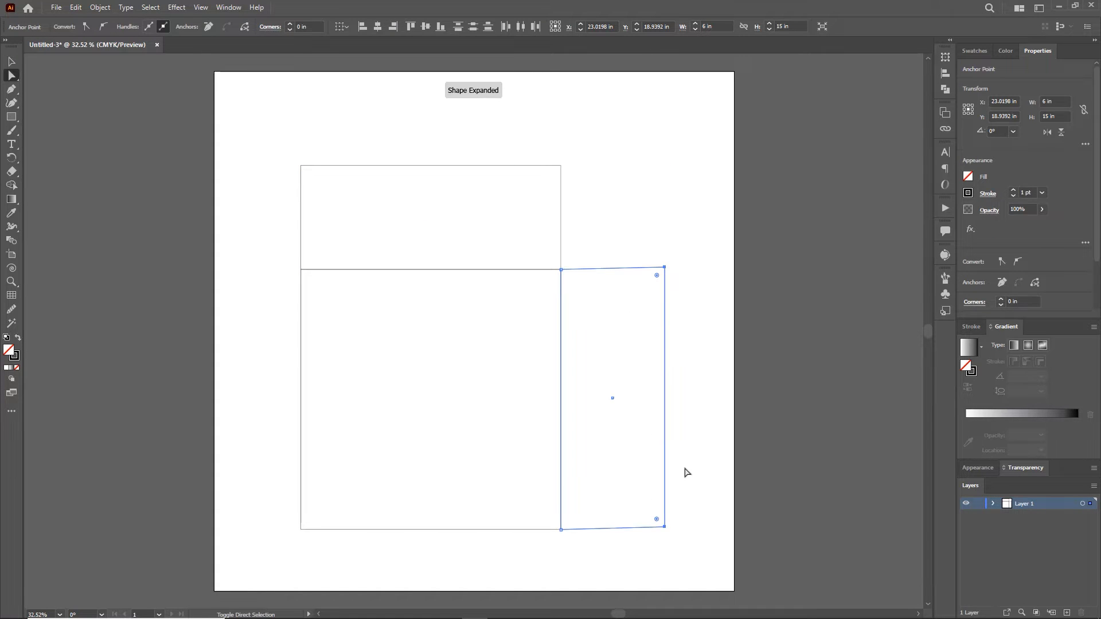
pyautogui.hotkey('shift', 'Up')
pyautogui.hotkey('shift', 'Up')
pyautogui.hotkey('shift', 'Up')
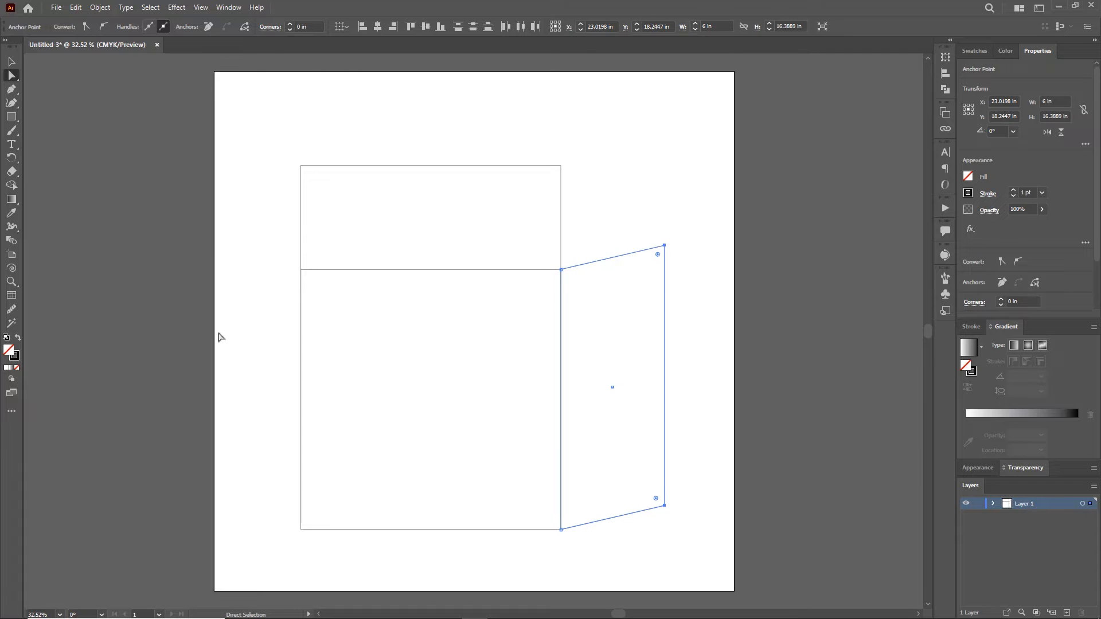
# Raise the two left anchor points of the large square by about 1.39 in to slant the front face
pyautogui.click(301, 304)
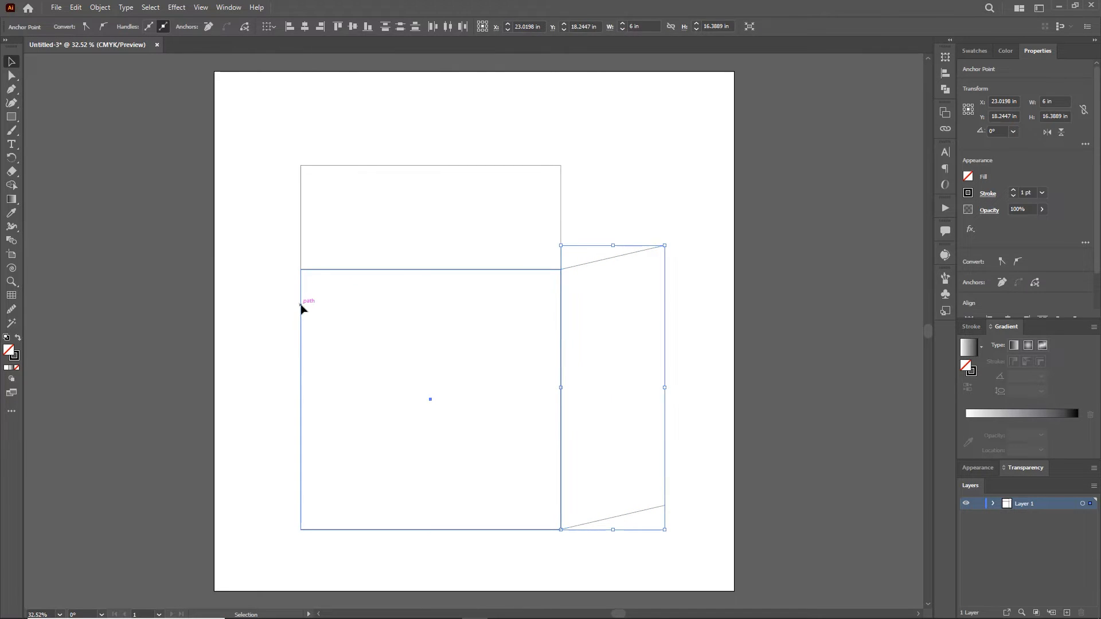
pyautogui.keyDown('shift'); pyautogui.click(300, 269); pyautogui.keyUp('shift')
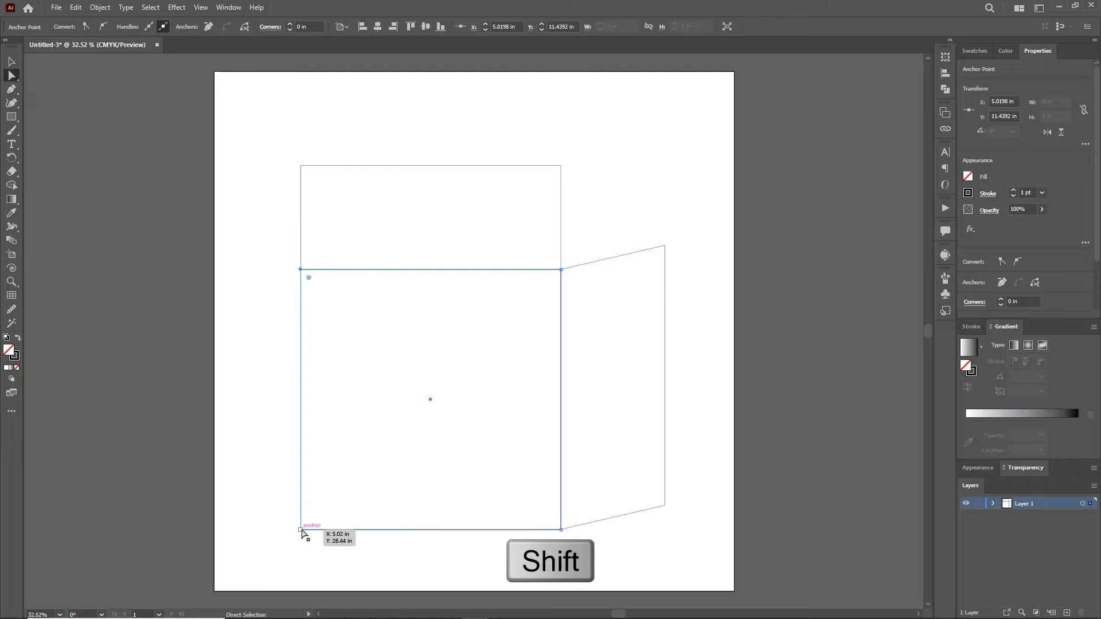
pyautogui.keyDown('shift'); pyautogui.click(301, 529); pyautogui.keyUp('shift')
pyautogui.hotkey('shift', 'Up')
pyautogui.hotkey('shift', 'Up')
pyautogui.hotkey('shift', 'Up')
pyautogui.hotkey('shift', 'Up')
pyautogui.hotkey('shift', 'Up')
pyautogui.hotkey('shift', 'Up')
pyautogui.hotkey('shift', 'Up')
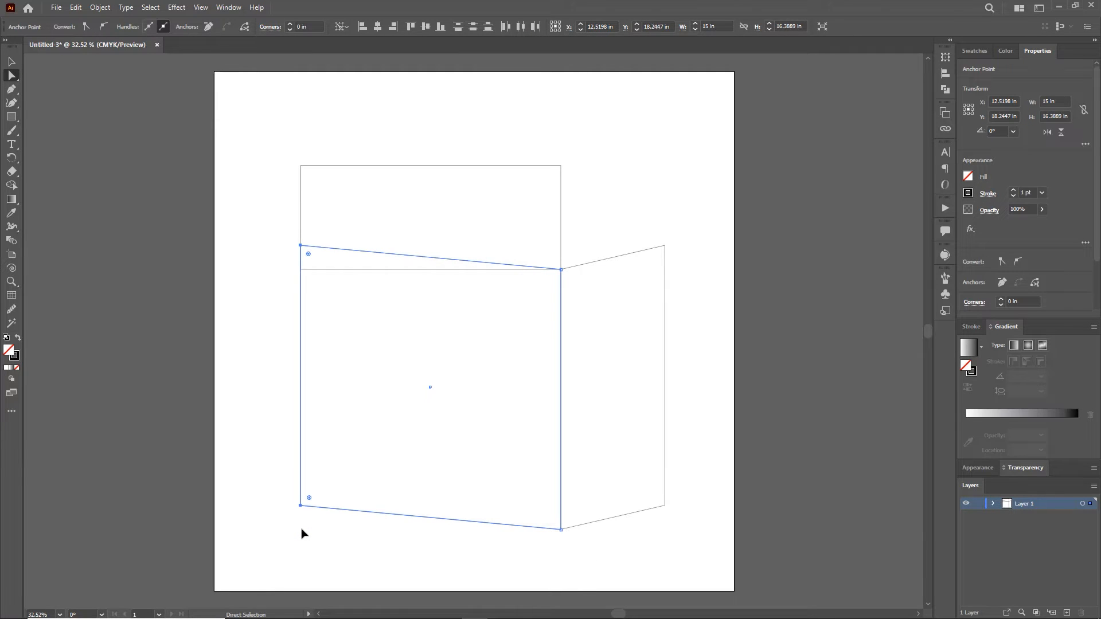
# Reshape the upper rectangle into the box's top face by snapping its corners to the front and side faces and pulling in the rear-left corner
pyautogui.click(378, 166)
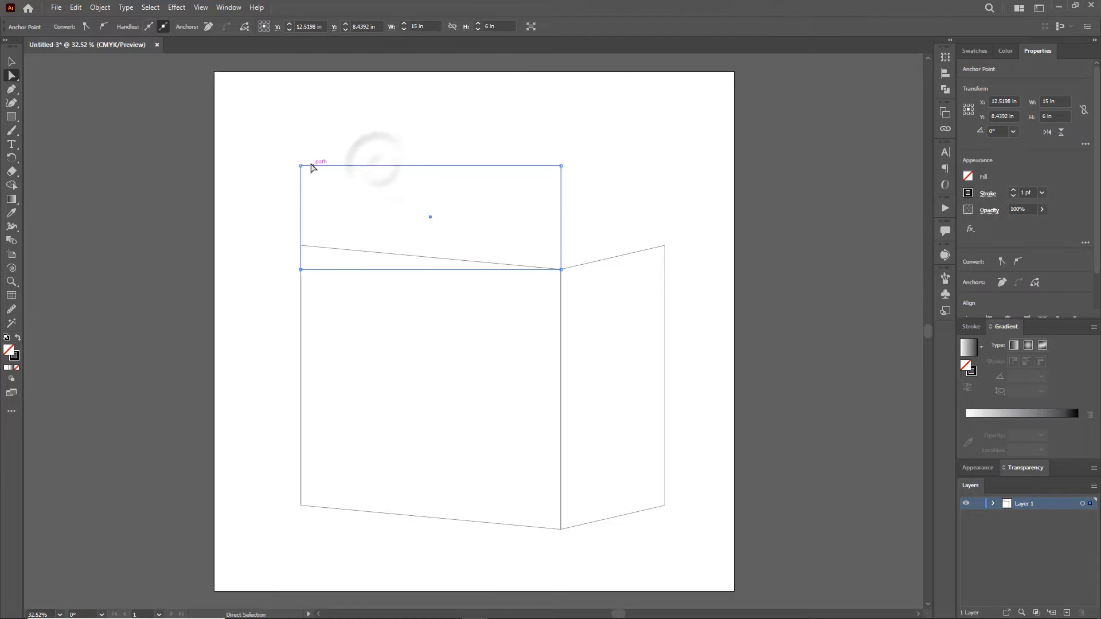
pyautogui.moveTo(299, 269); pyautogui.dragTo(301, 245)
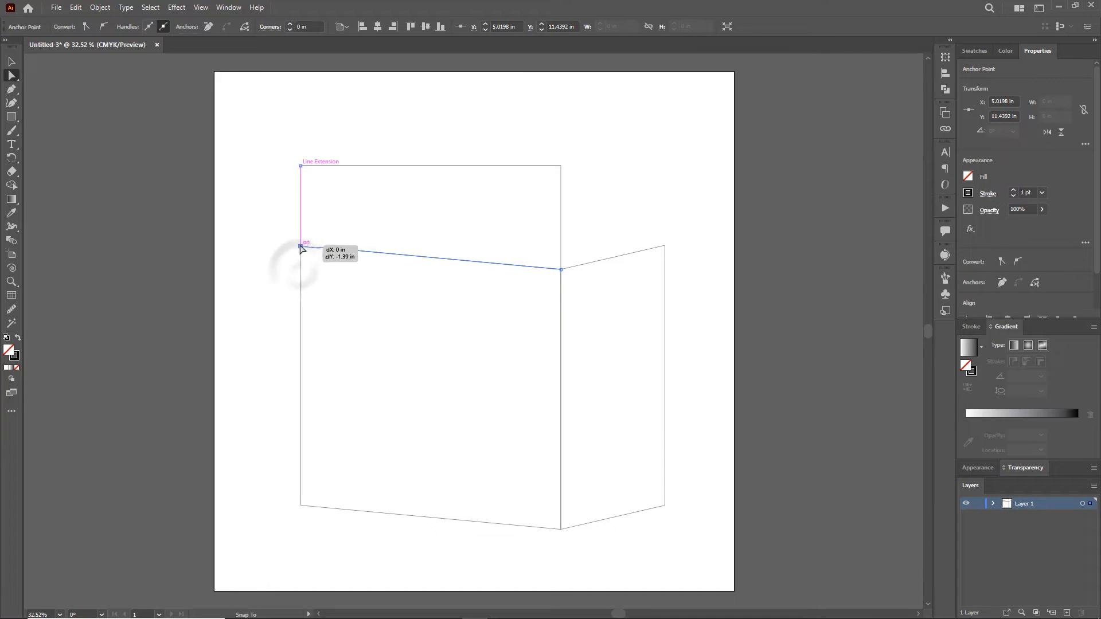
pyautogui.moveTo(562, 167); pyautogui.dragTo(664, 245)
pyautogui.click(300, 165)
pyautogui.moveTo(300, 166); pyautogui.dragTo(409, 225)
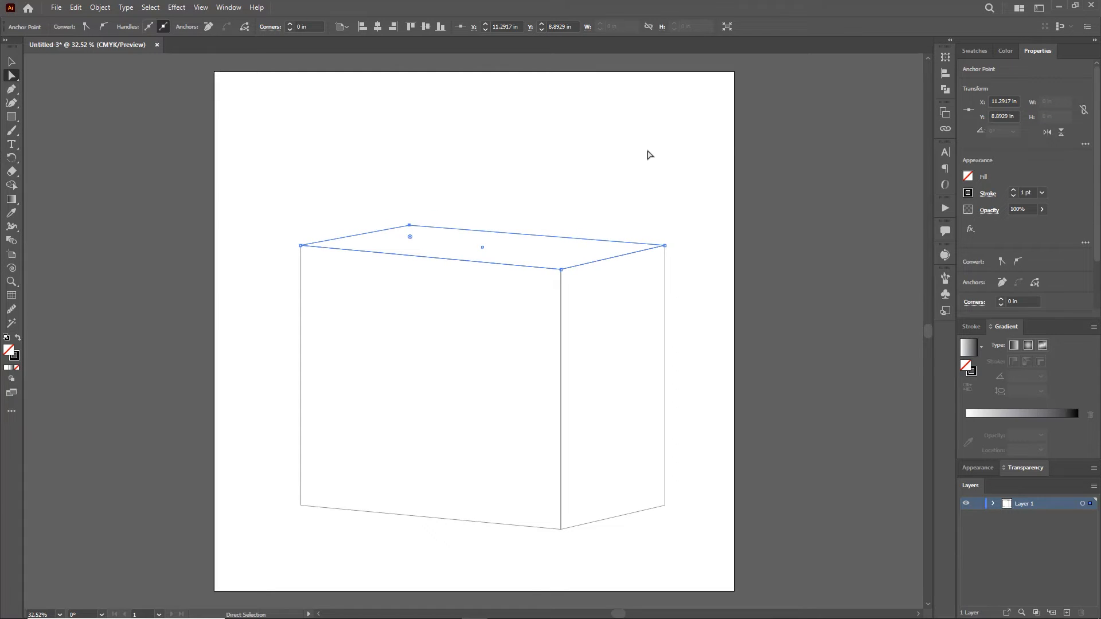
pyautogui.press('v')
pyautogui.click(606, 161)
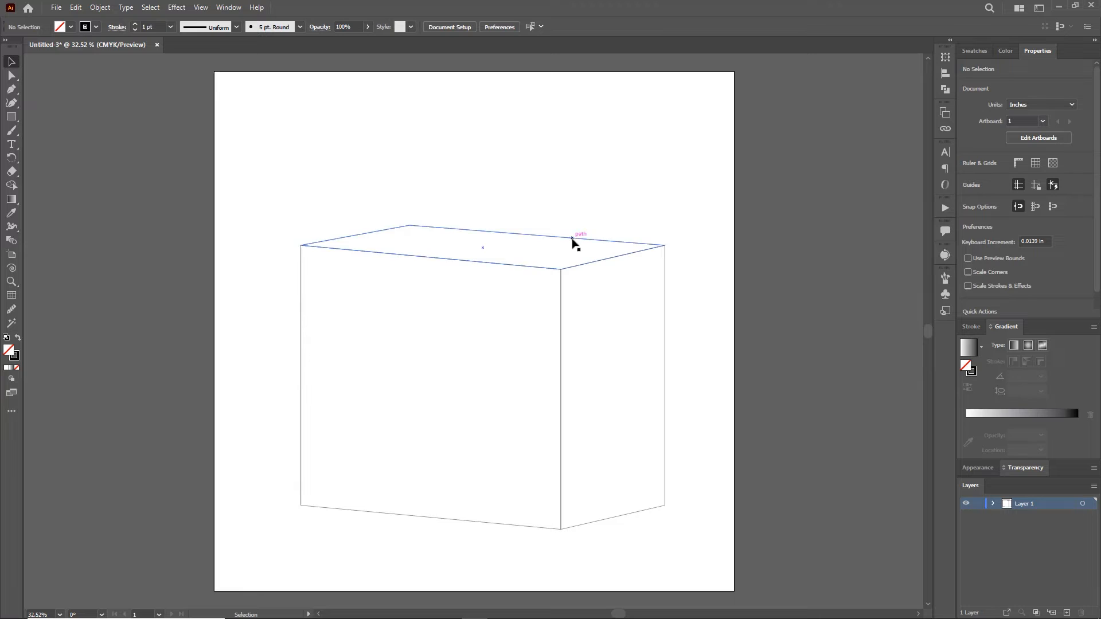
# Move the top face's rear-left anchor point about 0.83 in left and 0.07 in up
pyautogui.click(446, 229)
pyautogui.press('a')
pyautogui.moveTo(407, 226)
pyautogui.mouseDown()
pyautogui.moveTo(394, 237)
pyautogui.moveTo(395, 223)
pyautogui.mouseUp()
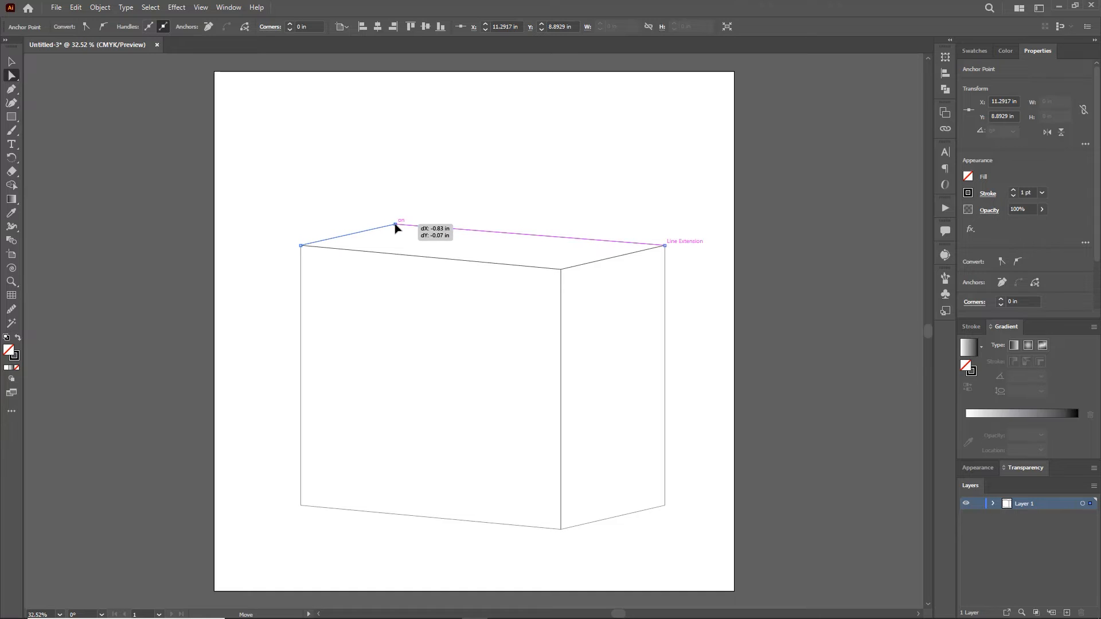
pyautogui.press('v')
pyautogui.click(482, 182)
# Lower the upper-left anchor of the front face by about 0.5 in and snap the top face's matching corner to it
pyautogui.moveTo(484, 379); pyautogui.dragTo(474, 352)
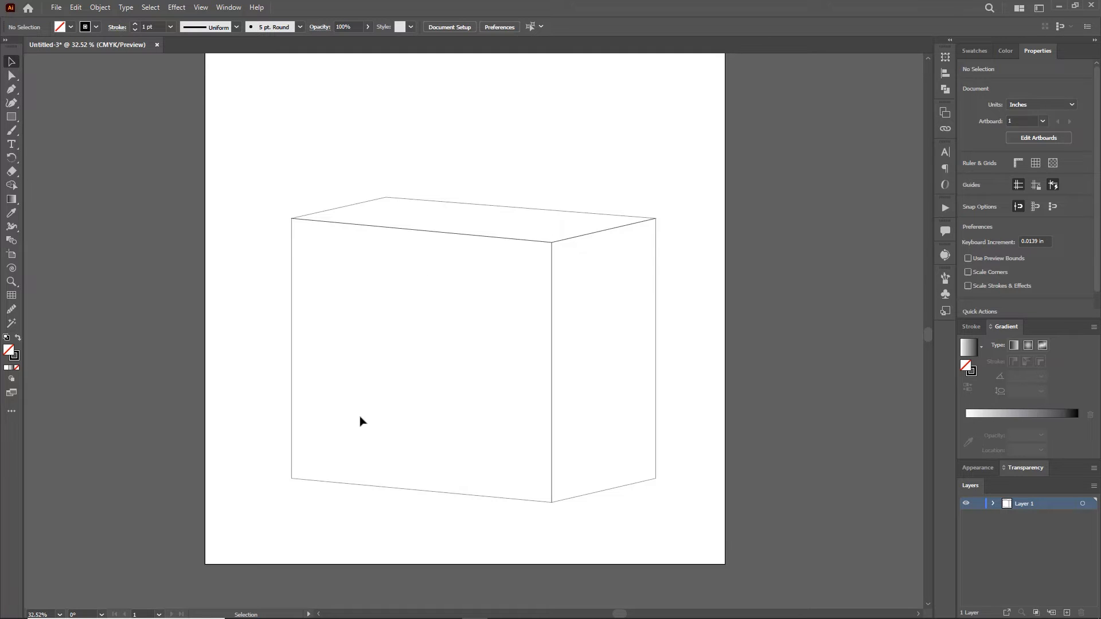
pyautogui.click(291, 229)
pyautogui.press('a')
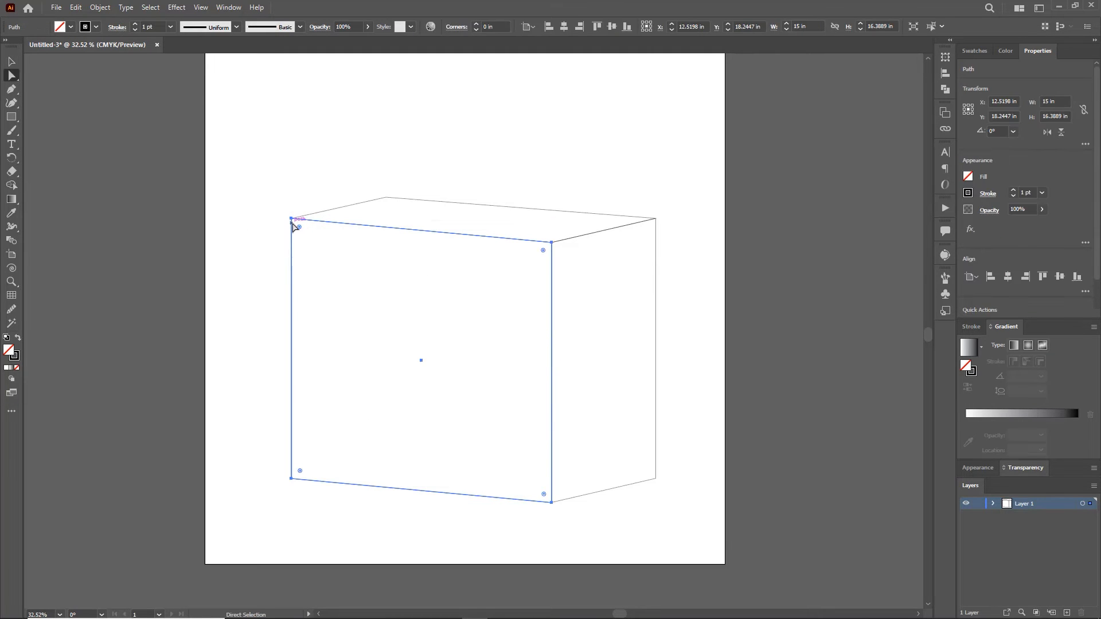
pyautogui.click(291, 219)
pyautogui.moveTo(291, 219); pyautogui.dragTo(291, 229)
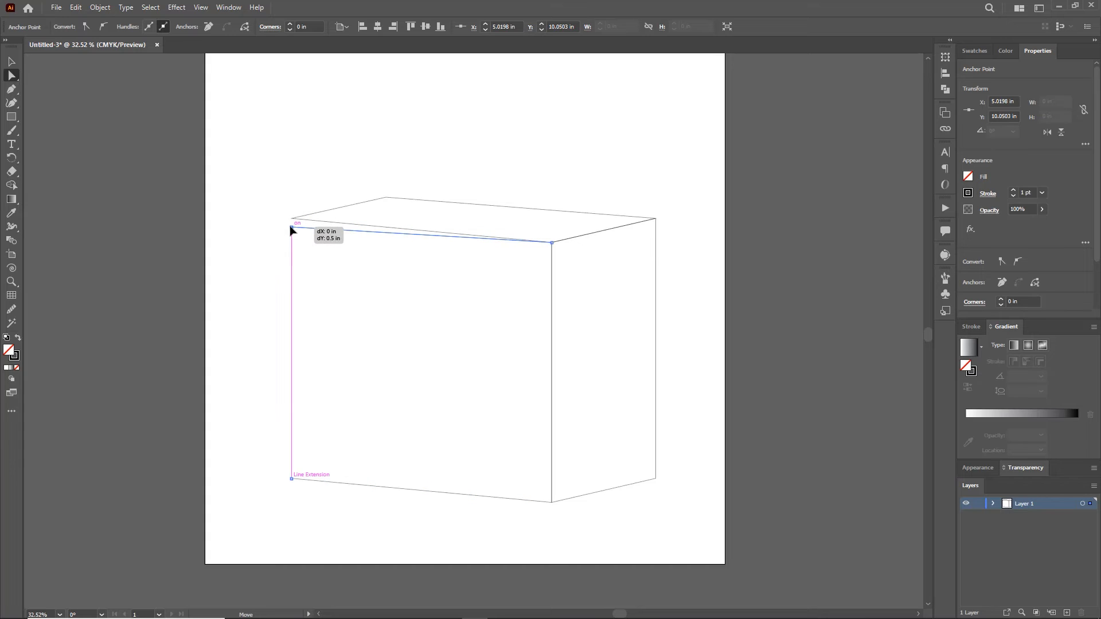
pyautogui.moveTo(291, 227); pyautogui.dragTo(291, 228)
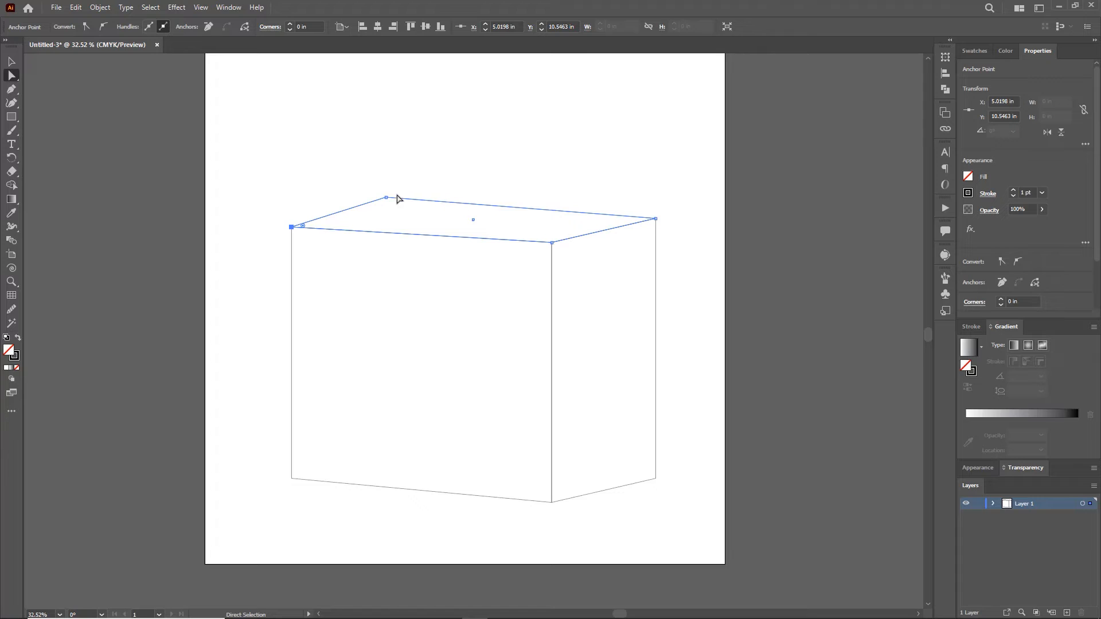
# Lower the top face's rear-left anchor point to about Y 9.26 in to correct its perspective
pyautogui.moveTo(387, 199); pyautogui.dragTo(386, 209)
pyautogui.press('v')
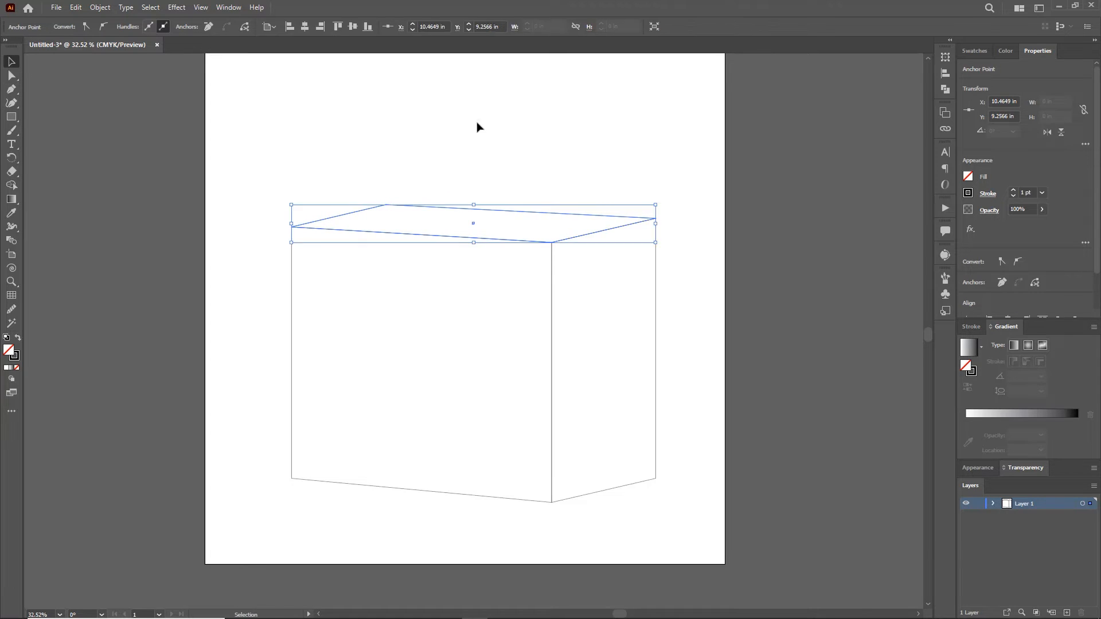
pyautogui.click(476, 126)
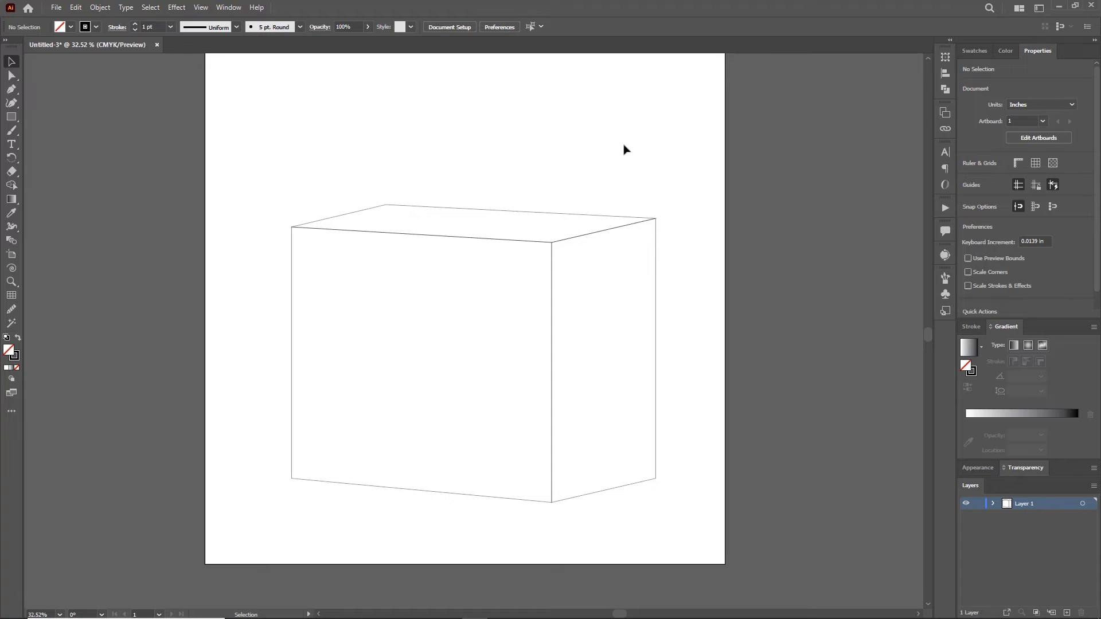
# Draw a straight Pen line along the edge between the top and right faces and set its stroke weight to 3 pt
pyautogui.press('p')
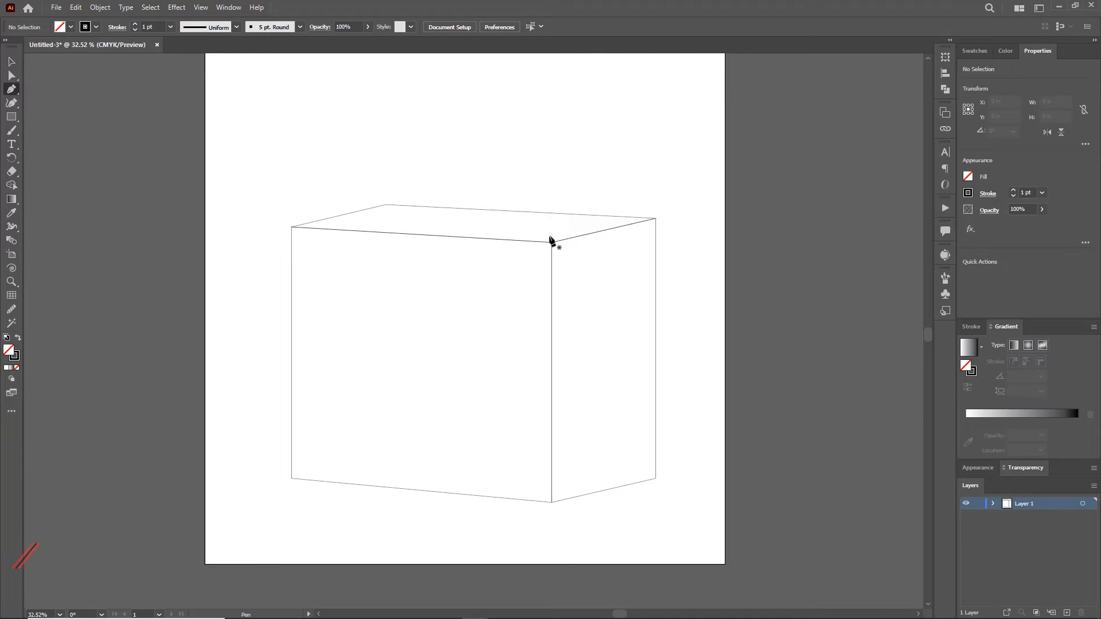
pyautogui.click(551, 243)
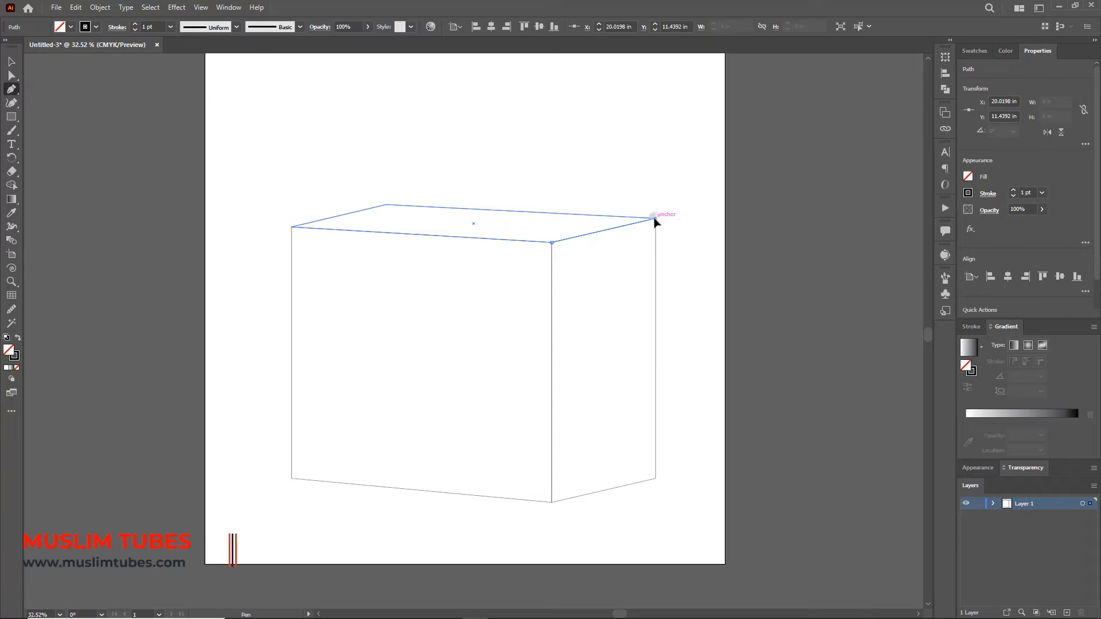
pyautogui.click(655, 218)
pyautogui.press('v')
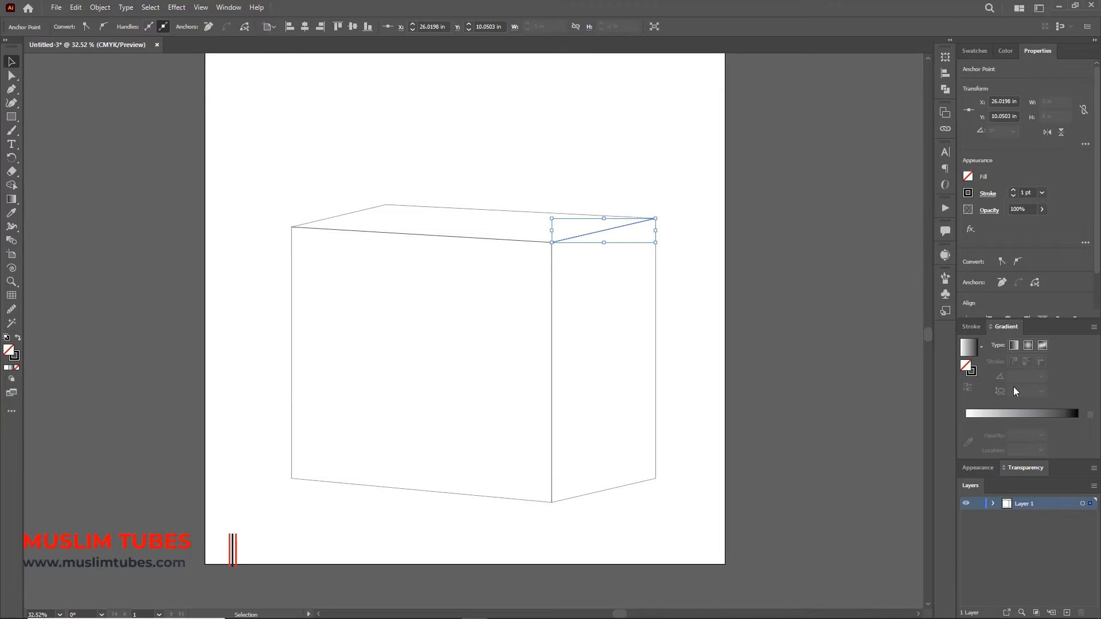
pyautogui.click(973, 325)
pyautogui.click(999, 406)
pyautogui.click(999, 406)
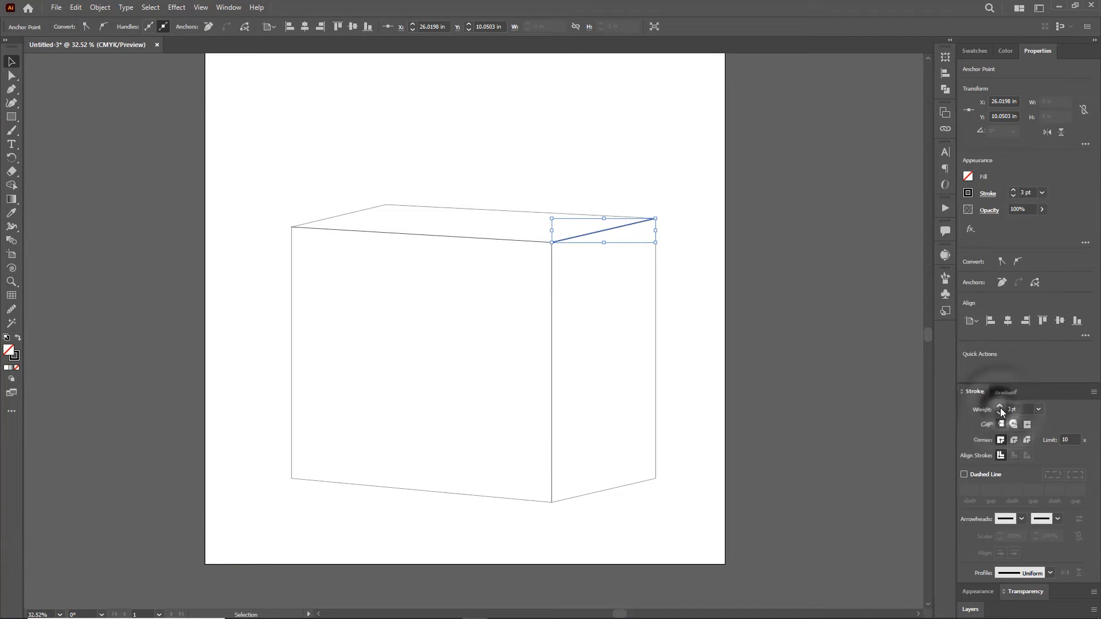
# Give the edge line the elliptical width profile tapered at both ends and set its stroke weight to 5 pt
pyautogui.click(297, 133)
pyautogui.click(602, 231)
pyautogui.click(236, 27)
pyautogui.click(199, 63)
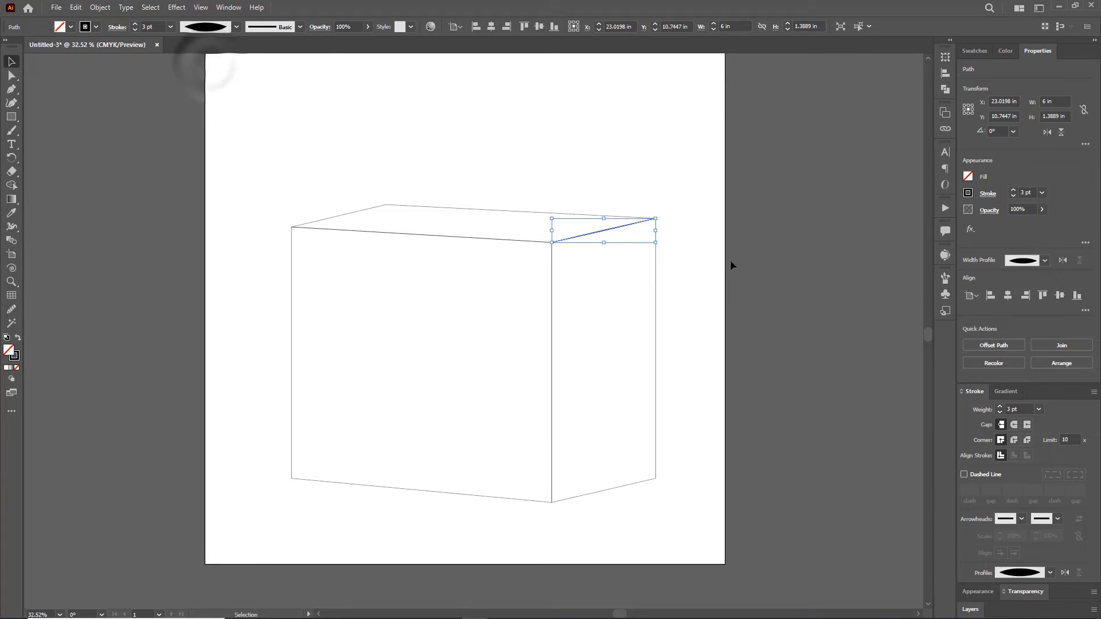
pyautogui.click(999, 406)
pyautogui.click(999, 406)
pyautogui.click(589, 148)
pyautogui.click(620, 227)
pyautogui.click(567, 172)
# Fill the front, top and right faces with the white-to-black linear gradient
pyautogui.moveTo(269, 183); pyautogui.dragTo(539, 381)
pyautogui.click(12, 368)
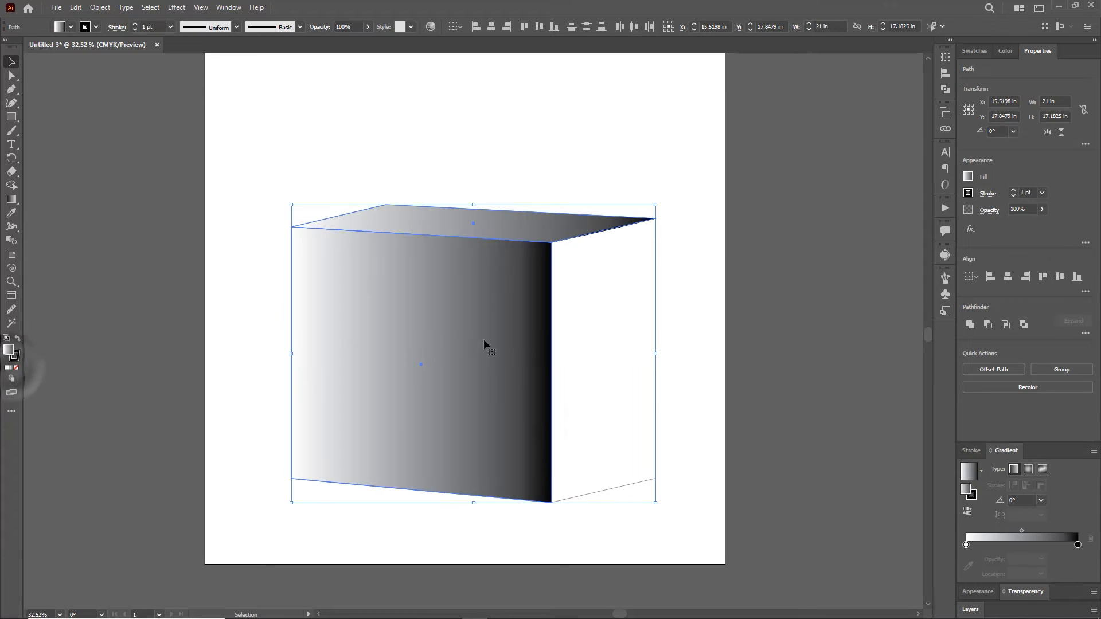
pyautogui.click(605, 340)
pyautogui.moveTo(611, 356); pyautogui.dragTo(659, 313)
pyautogui.click(11, 368)
pyautogui.click(533, 140)
pyautogui.click(611, 228)
pyautogui.click(604, 177)
# Redraw the front face's gradient leftward at about 178.6°, extending past the face, and shift its midpoint toward the dark end
pyautogui.click(356, 329)
pyautogui.press('g')
pyautogui.moveTo(529, 366); pyautogui.dragTo(78, 357)
pyautogui.moveTo(384, 365)
pyautogui.mouseDown()
pyautogui.moveTo(286, 368)
pyautogui.moveTo(323, 368)
pyautogui.mouseUp()
pyautogui.moveTo(250, 366); pyautogui.dragTo(159, 363)
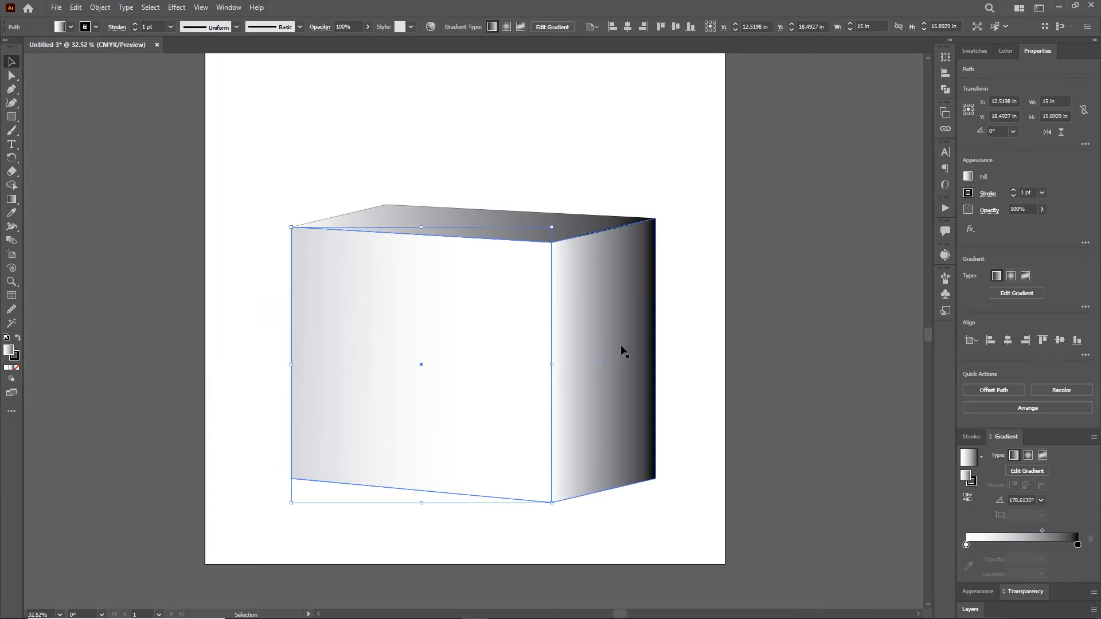
# Stretch the right face's gradient rightward beyond the face at about 3.65° and fine-tune its midpoint for lighter shading
pyautogui.click(591, 359)
pyautogui.moveTo(594, 387)
pyautogui.mouseDown()
pyautogui.moveTo(827, 346)
pyautogui.moveTo(873, 365)
pyautogui.moveTo(881, 341)
pyautogui.mouseUp()
pyautogui.moveTo(738, 350)
pyautogui.mouseDown()
pyautogui.moveTo(710, 353)
pyautogui.moveTo(750, 349)
pyautogui.moveTo(737, 351)
pyautogui.mouseUp()
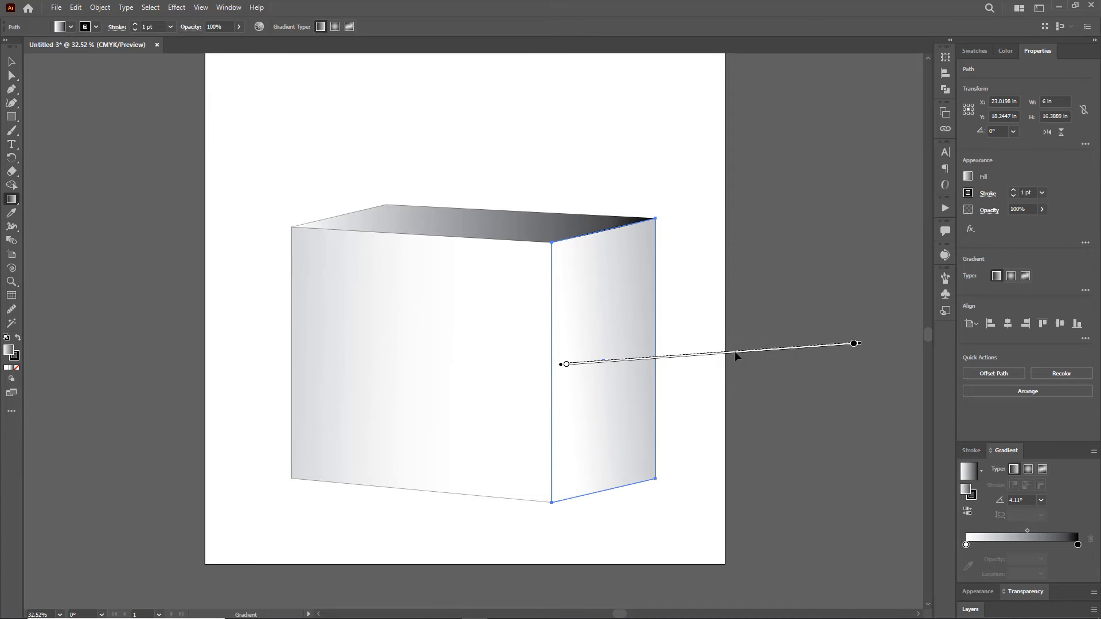
pyautogui.moveTo(863, 344)
pyautogui.mouseDown()
pyautogui.moveTo(864, 357)
pyautogui.moveTo(866, 344)
pyautogui.mouseUp()
pyautogui.moveTo(641, 362); pyautogui.dragTo(641, 359)
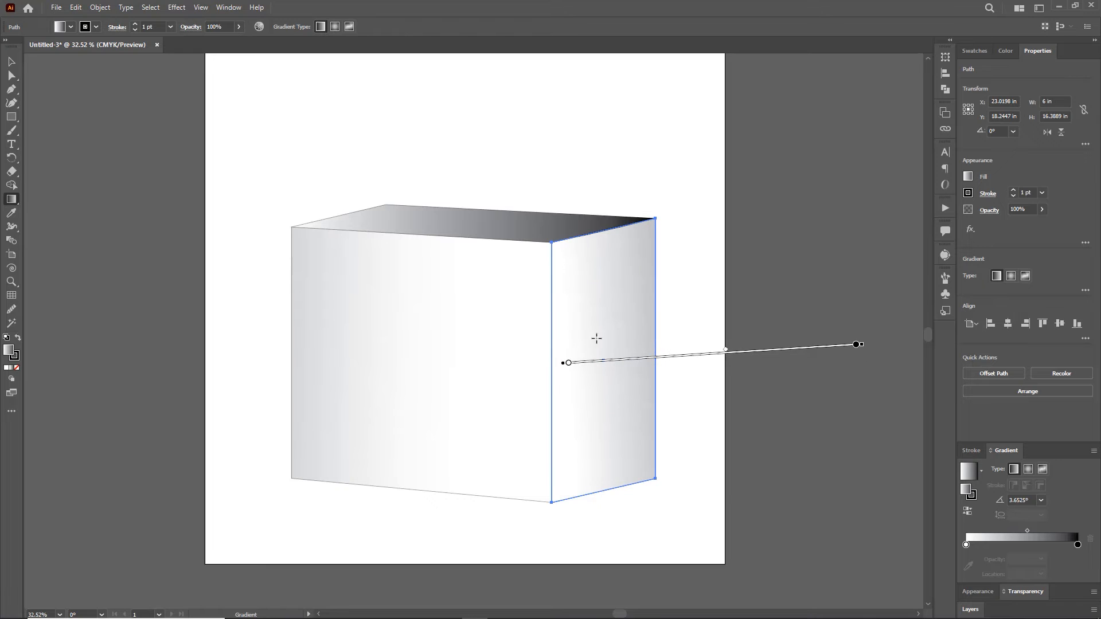
# Redraw the top face's gradient vertically at 90°, extending beyond the face, and reposition it for lighter shading
pyautogui.click(440, 219)
pyautogui.moveTo(485, 107); pyautogui.dragTo(480, 291)
pyautogui.moveTo(450, 336); pyautogui.dragTo(450, 184)
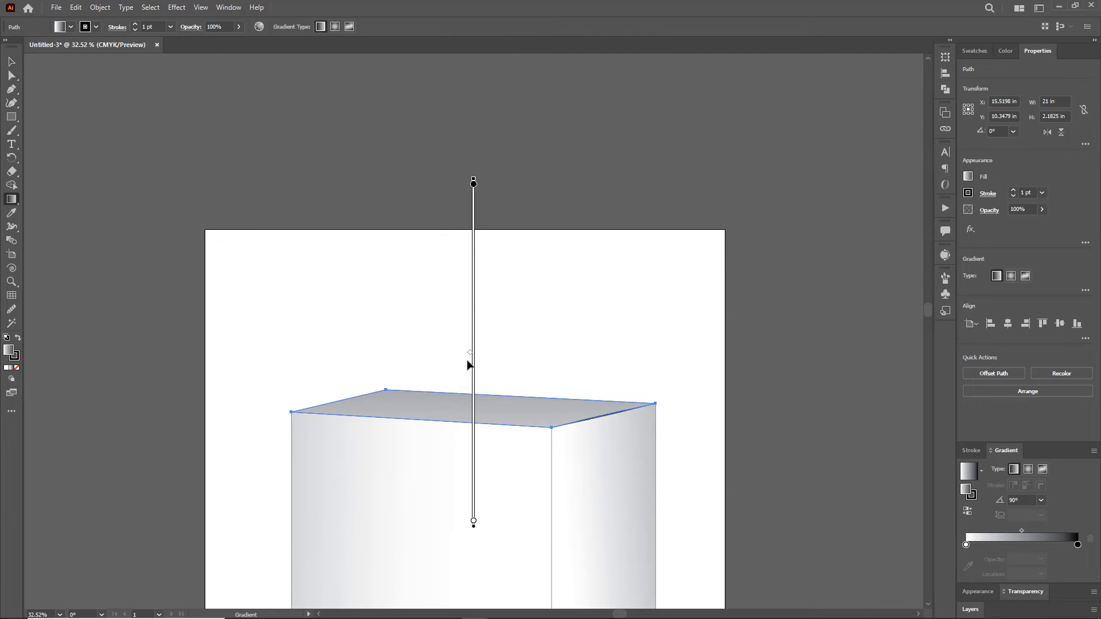
pyautogui.moveTo(470, 331); pyautogui.dragTo(462, 283)
pyautogui.press('v')
# Remove the stroke from the front, top and right faces of the box
pyautogui.moveTo(477, 398); pyautogui.dragTo(455, 210)
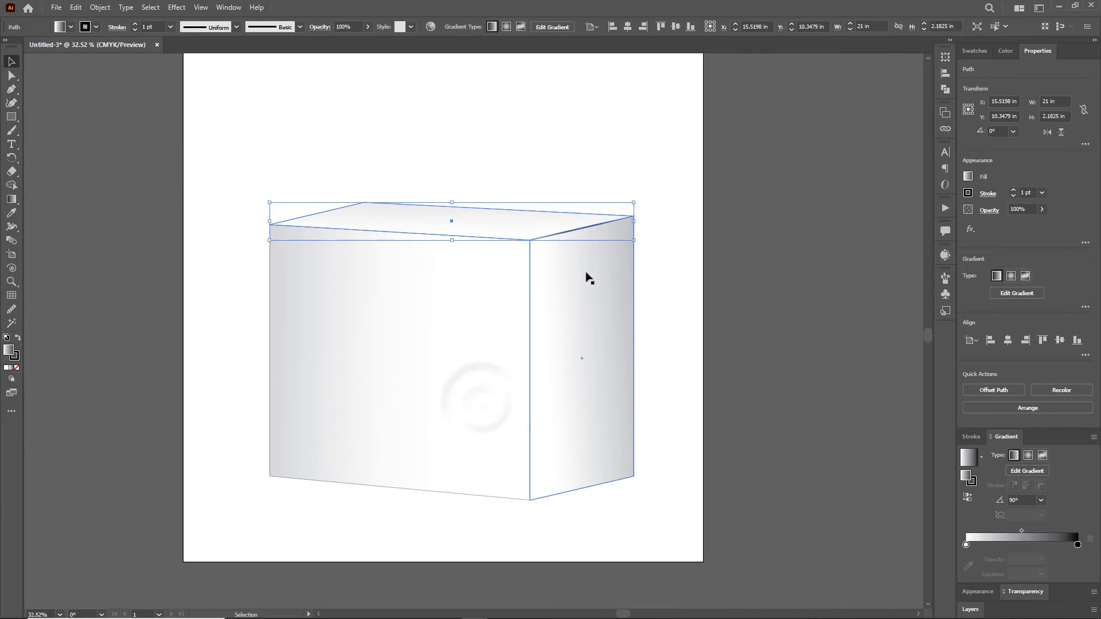
pyautogui.click(682, 269)
pyautogui.moveTo(256, 179); pyautogui.dragTo(366, 384)
pyautogui.click(12, 358)
pyautogui.click(560, 388)
pyautogui.click(12, 358)
pyautogui.click(16, 368)
pyautogui.click(209, 252)
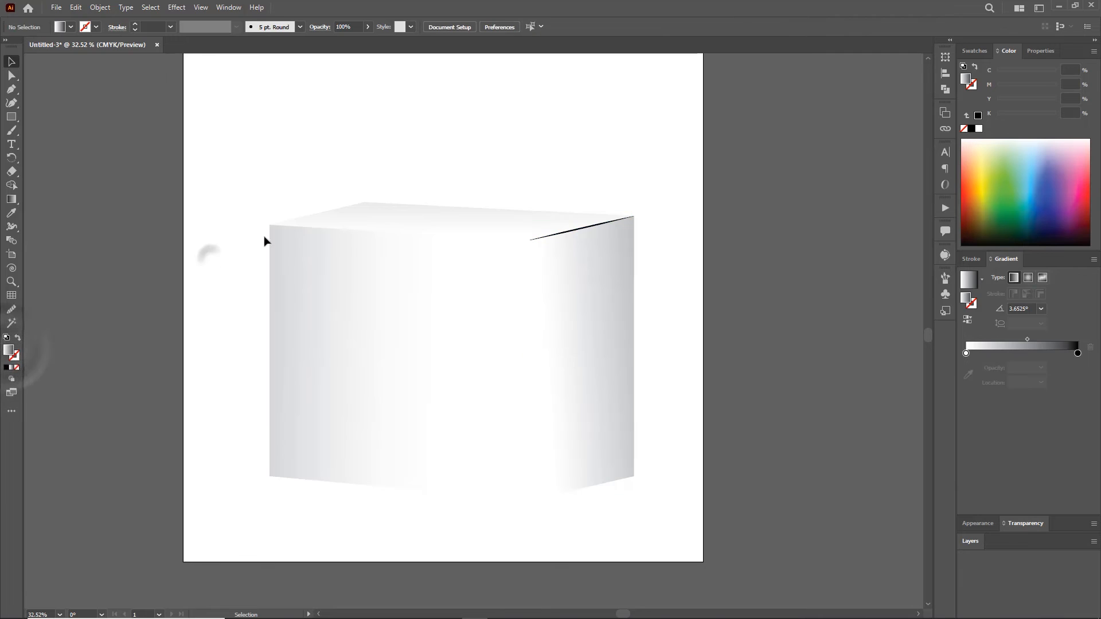
# Recolour the stroke of the tapered line along the right face's upper edge with a dark grey swatch
pyautogui.click(596, 225)
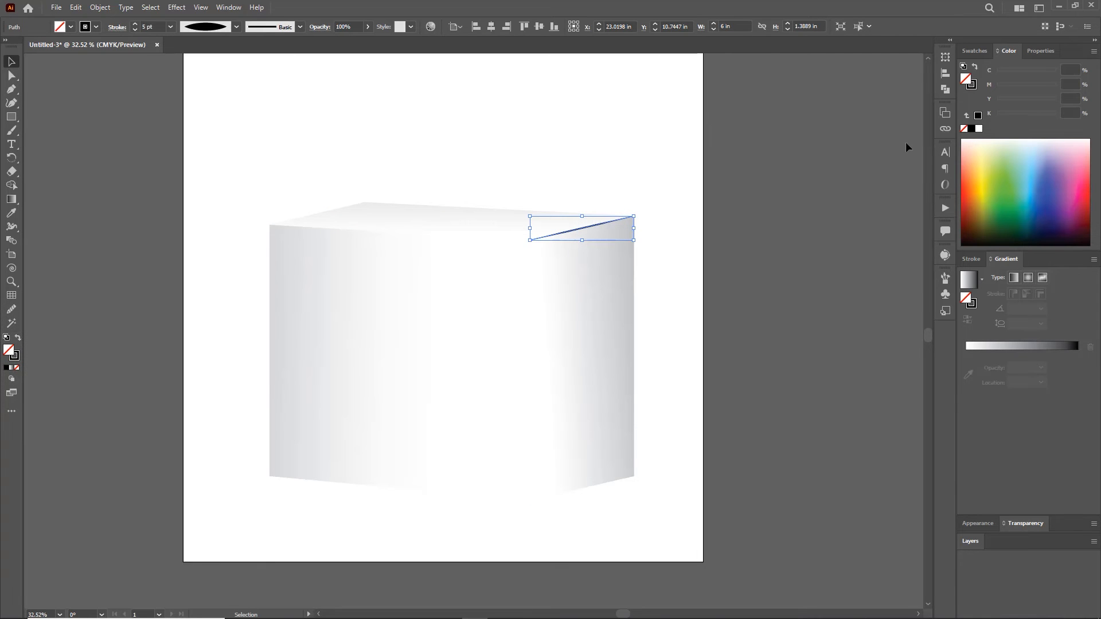
pyautogui.click(978, 52)
pyautogui.click(16, 356)
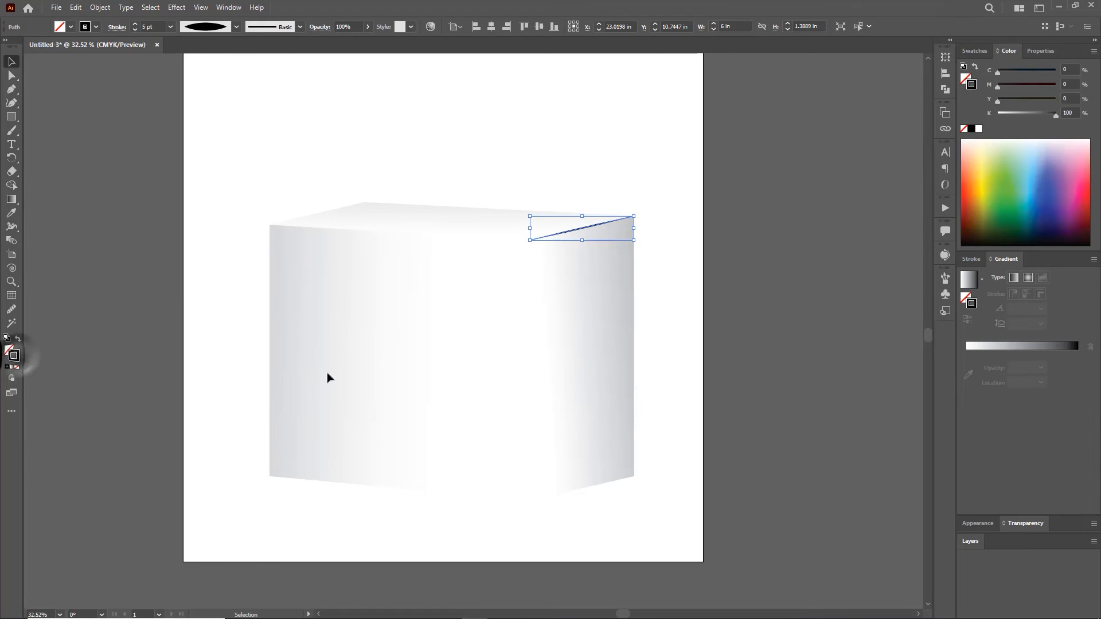
pyautogui.click(974, 51)
pyautogui.click(1028, 112)
pyautogui.click(669, 147)
pyautogui.click(591, 225)
pyautogui.click(987, 112)
pyautogui.click(613, 165)
# Shift the right face's gradient leftward so the grey shading spreads closer to the box's front vertical edge
pyautogui.click(572, 344)
pyautogui.click(695, 226)
pyautogui.click(560, 349)
pyautogui.click(585, 346)
pyautogui.press('g')
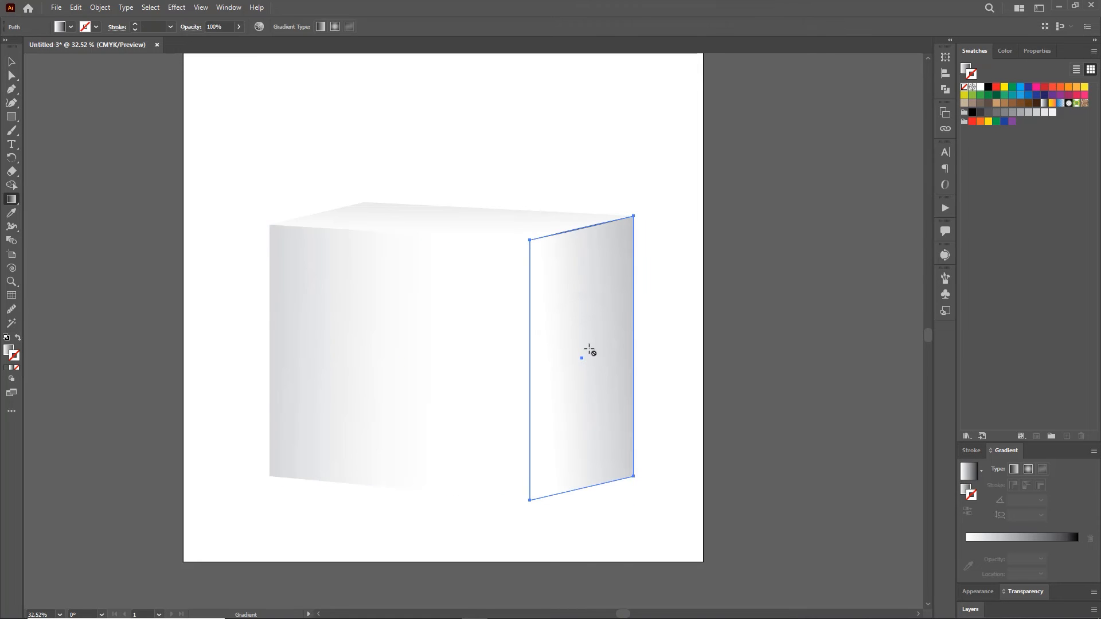
pyautogui.click(6, 350)
pyautogui.moveTo(690, 354); pyautogui.dragTo(661, 362)
pyautogui.press('v')
pyautogui.click(644, 150)
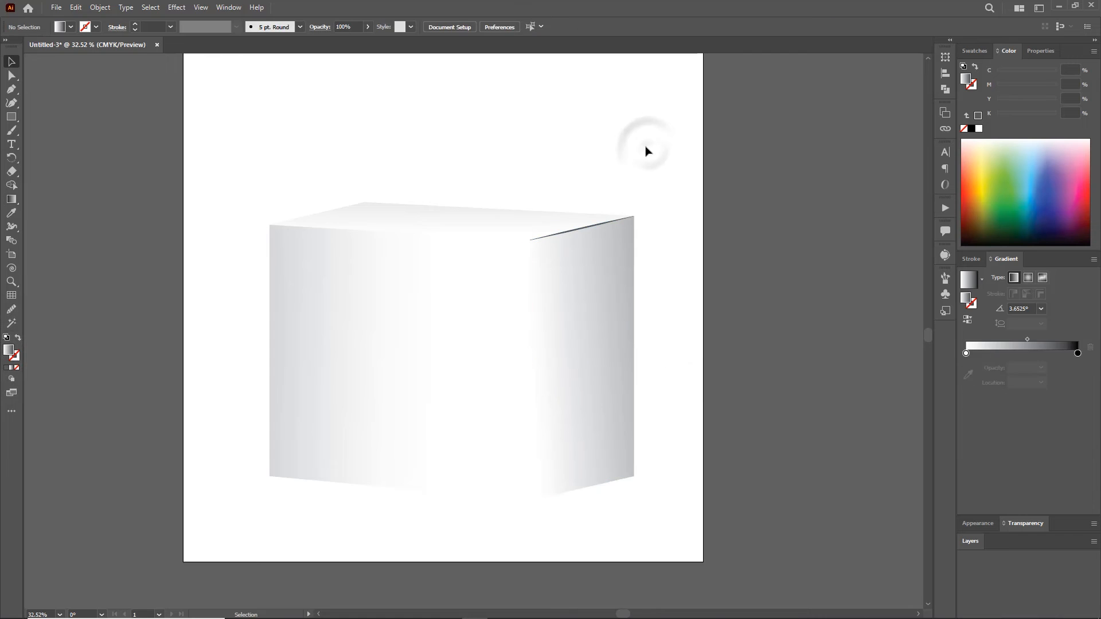
# Shift the front face's gradient rightward so its grey shading reaches further across the face
pyautogui.click(464, 365)
pyautogui.press('g')
pyautogui.moveTo(330, 362); pyautogui.dragTo(372, 362)
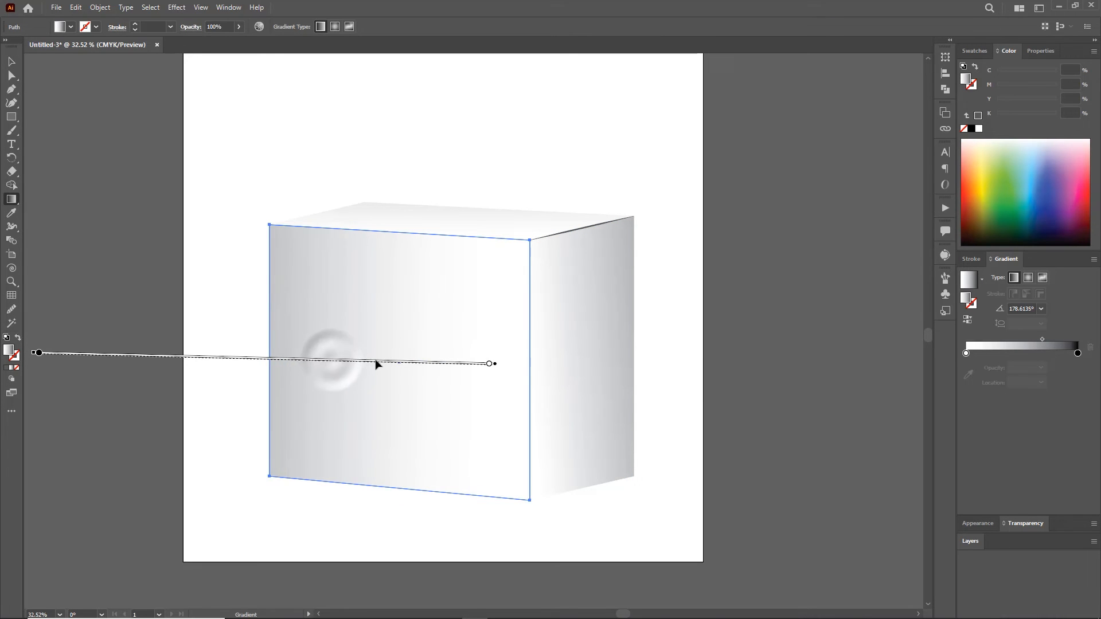
pyautogui.press('v')
pyautogui.click(551, 122)
# Move the right face's gradient further left to darken the face up to the front vertical edge
pyautogui.moveTo(526, 392); pyautogui.dragTo(453, 371)
pyautogui.moveTo(345, 214); pyautogui.dragTo(492, 356)
pyautogui.moveTo(494, 290); pyautogui.dragTo(659, 369)
pyautogui.click(560, 356)
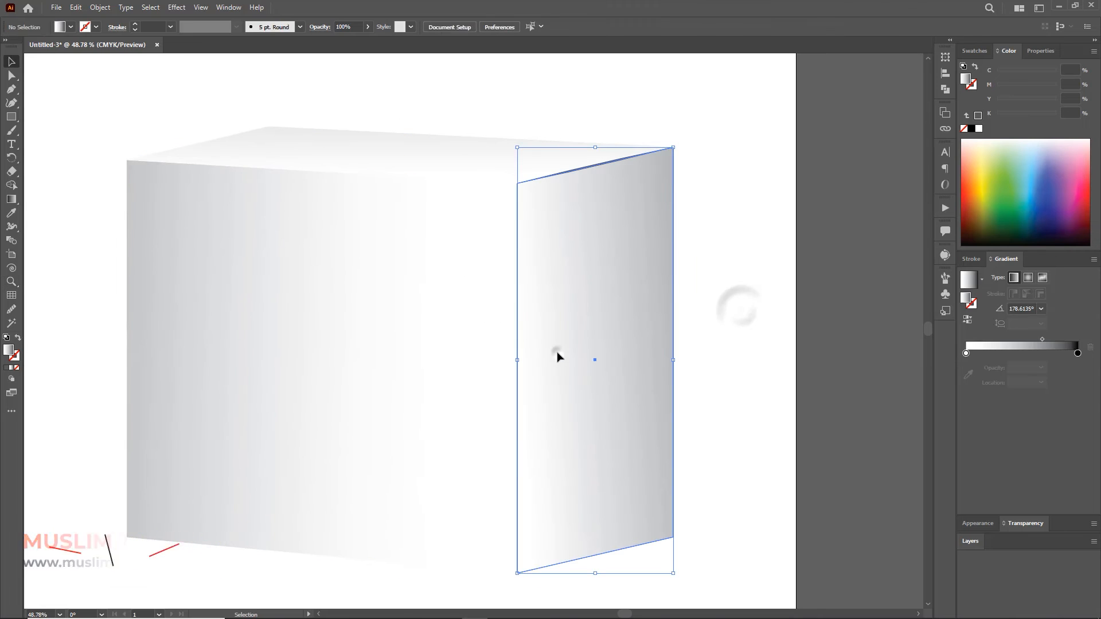
pyautogui.press('g')
pyautogui.moveTo(529, 369); pyautogui.dragTo(460, 342)
pyautogui.press('v')
pyautogui.click(683, 252)
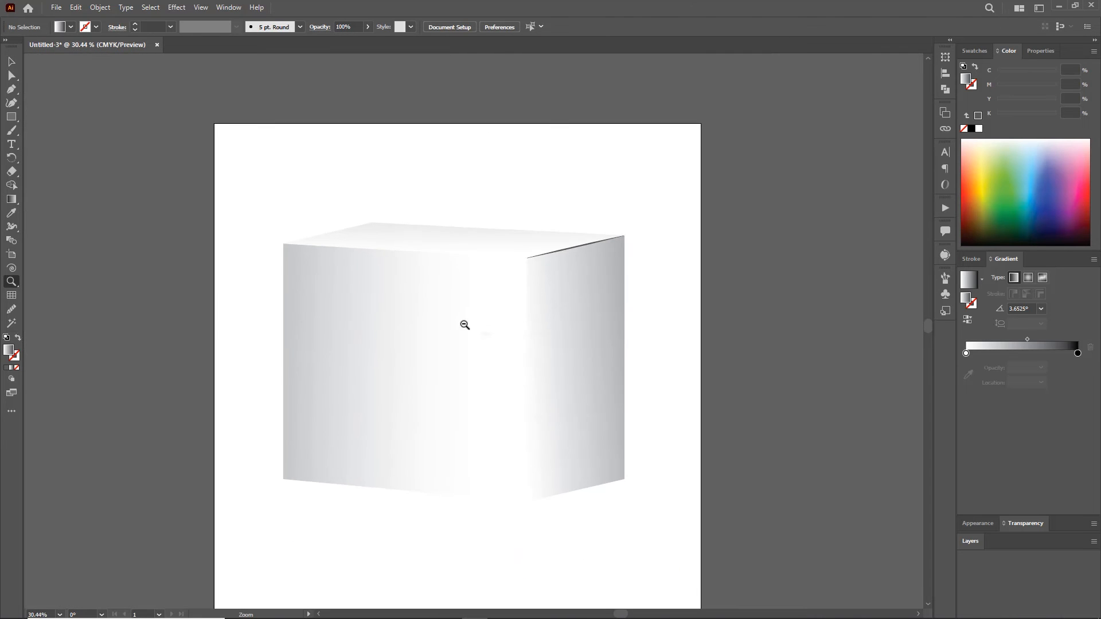
# Move the front face's gradient slightly further right to deepen the grey shading along its outer side
pyautogui.keyDown('alt'); pyautogui.click(466, 324); pyautogui.keyUp('alt')
pyautogui.click(418, 340)
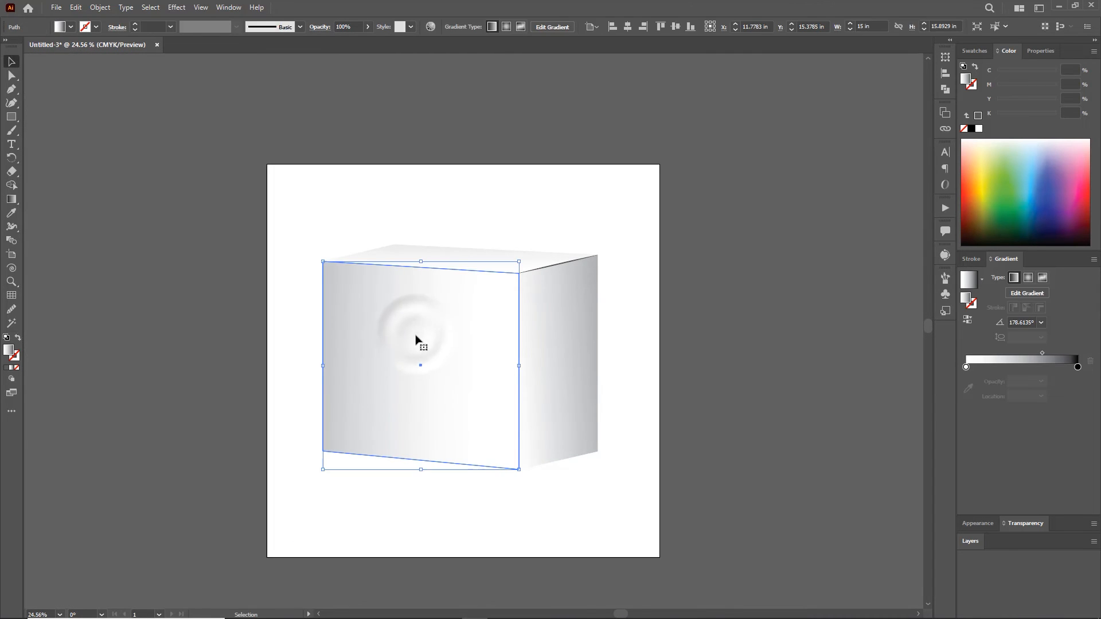
pyautogui.press('g')
pyautogui.press('v')
pyautogui.click(588, 186)
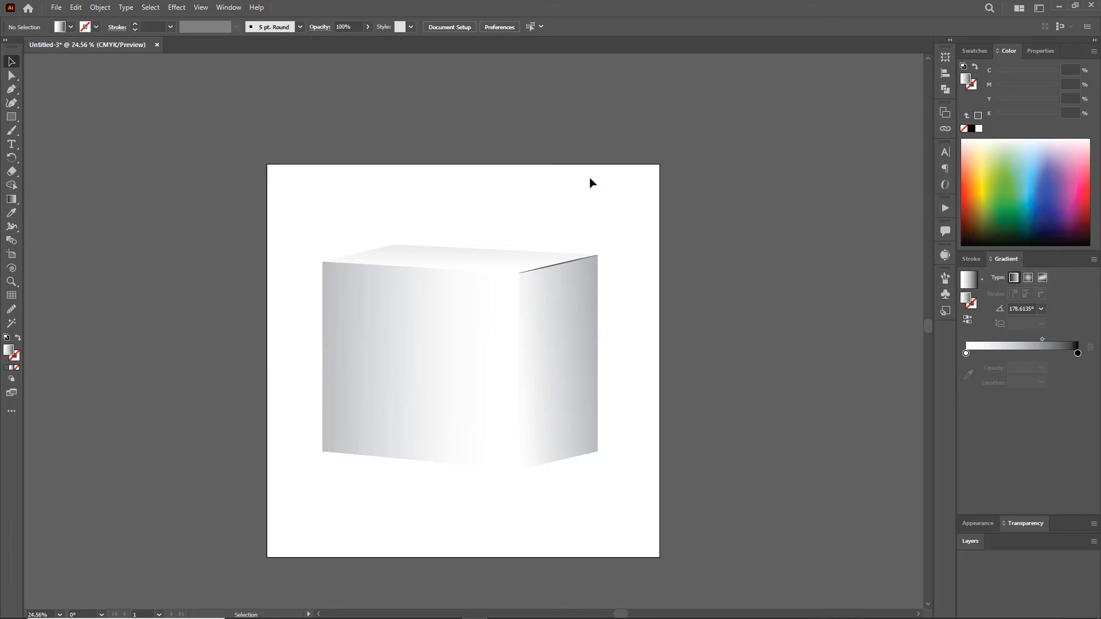
# Lower the top face's back-left corner point by about 0.29 in and shift it about 0.11 in left
pyautogui.press('z')
pyautogui.moveTo(409, 244); pyautogui.dragTo(493, 336)
pyautogui.press('v')
pyautogui.click(428, 248)
pyautogui.press('a')
pyautogui.click(383, 245)
pyautogui.moveTo(383, 246); pyautogui.dragTo(385, 253)
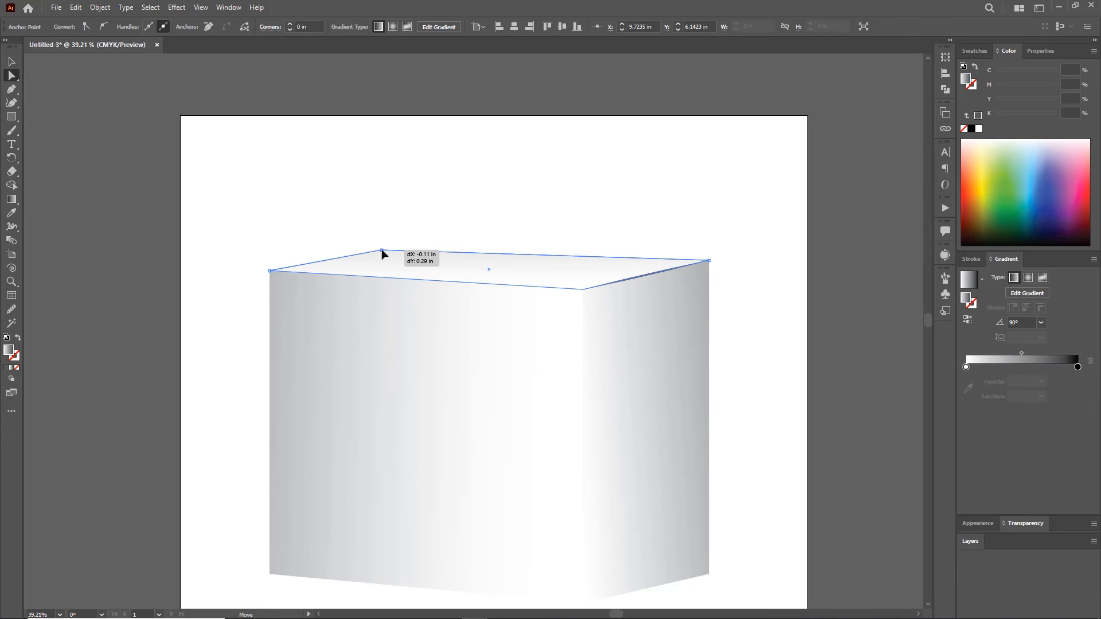
pyautogui.press('v')
pyautogui.click(494, 183)
# Group all the box's faces together with the tapered edge line
pyautogui.press('space')
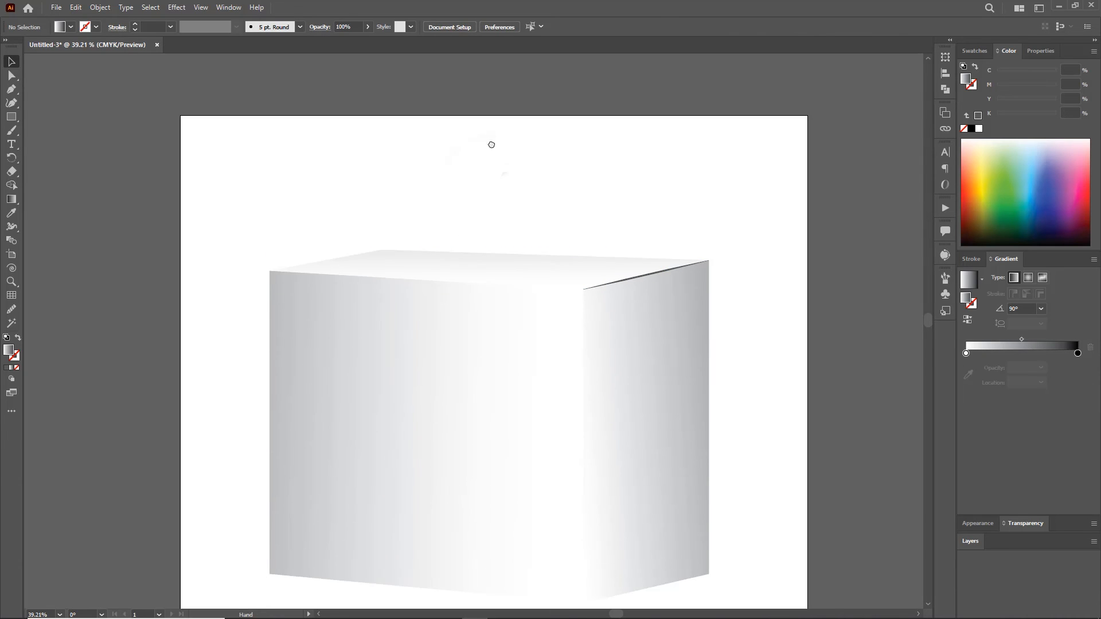
pyautogui.moveTo(505, 176); pyautogui.dragTo(482, 94)
pyautogui.press('z')
pyautogui.keyDown('alt'); pyautogui.click(571, 313); pyautogui.keyUp('alt')
pyautogui.press('v')
pyautogui.click(494, 273)
pyautogui.click(644, 469)
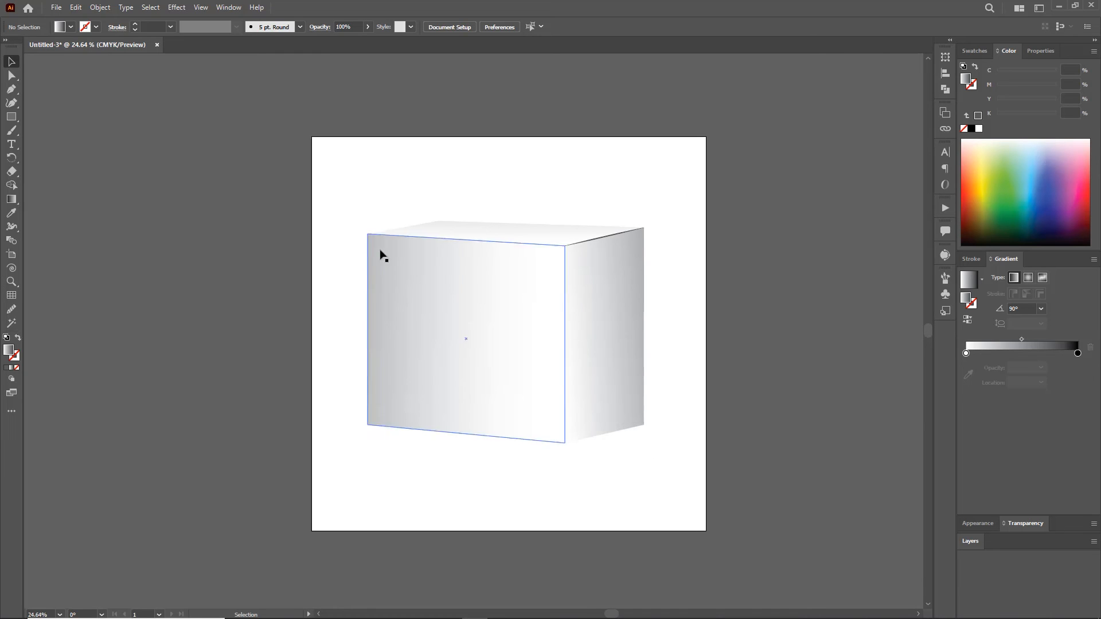
pyautogui.moveTo(484, 372); pyautogui.dragTo(673, 445)
pyautogui.hotkey('ctrl', 'g')
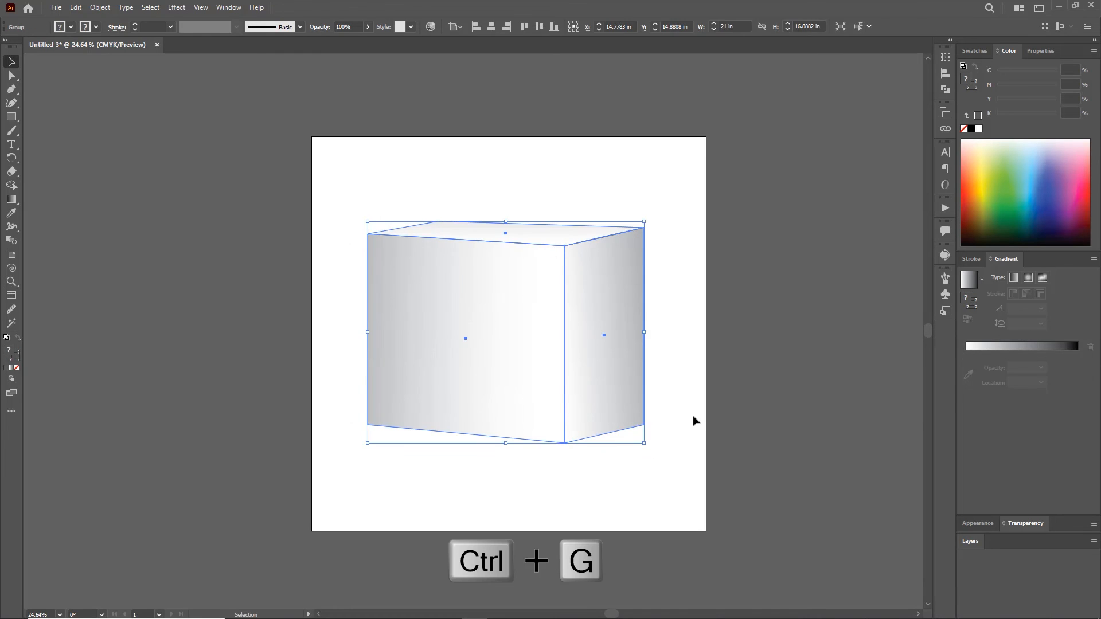
pyautogui.click(692, 416)
# Apply a Stylize Drop Shadow effect with its default settings to the grouped box
pyautogui.press('z')
pyautogui.moveTo(547, 342); pyautogui.dragTo(611, 257)
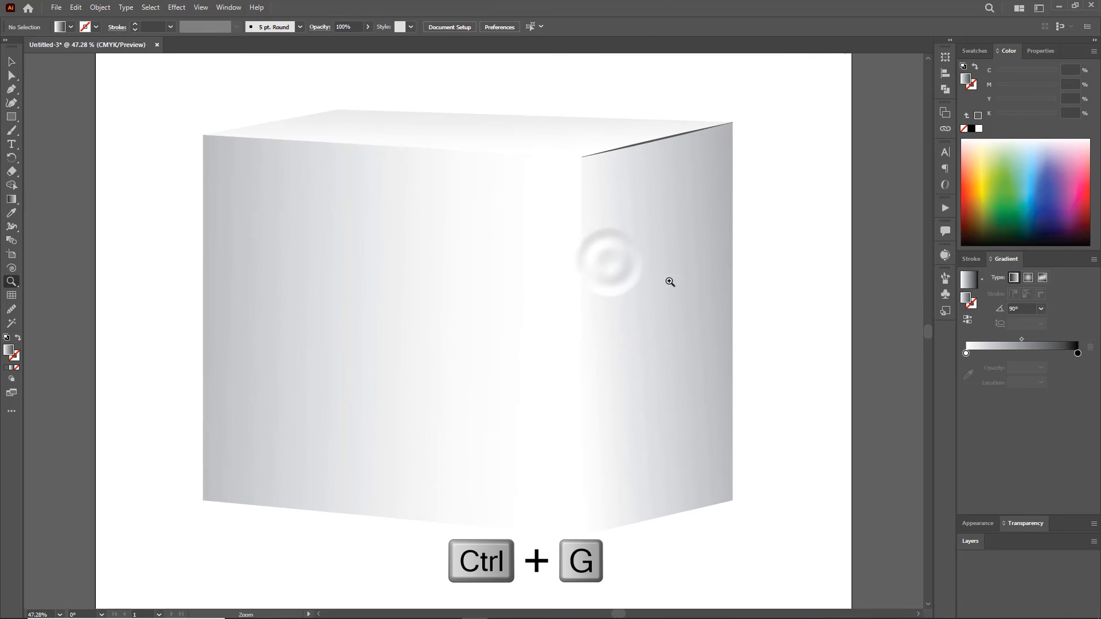
pyautogui.press('v')
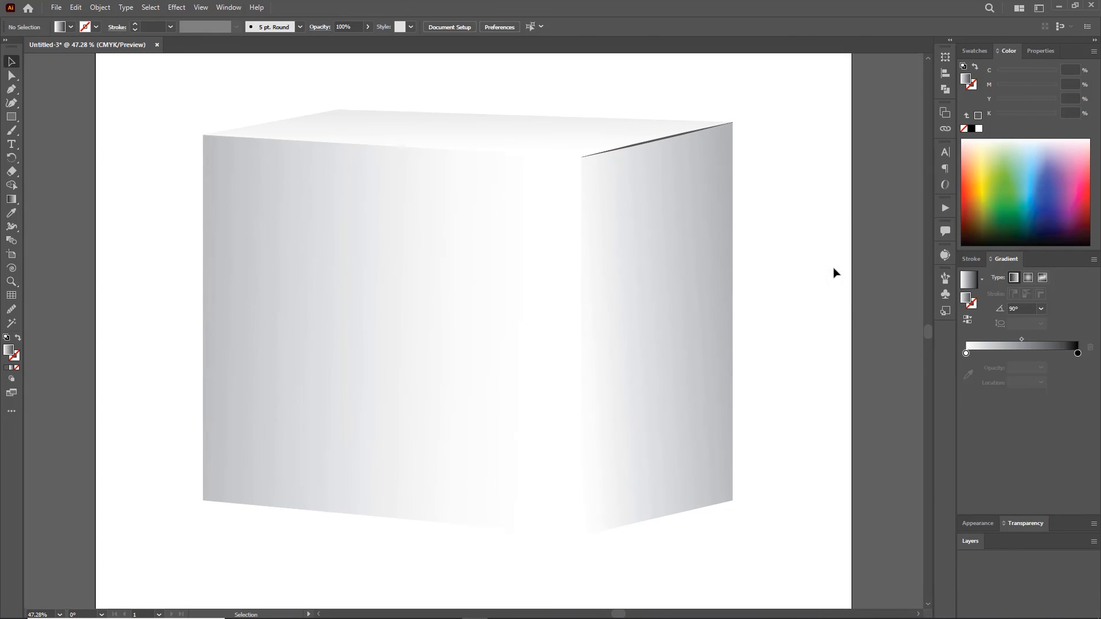
pyautogui.click(589, 288)
pyautogui.click(1054, 57)
pyautogui.click(970, 229)
pyautogui.moveTo(989, 357)
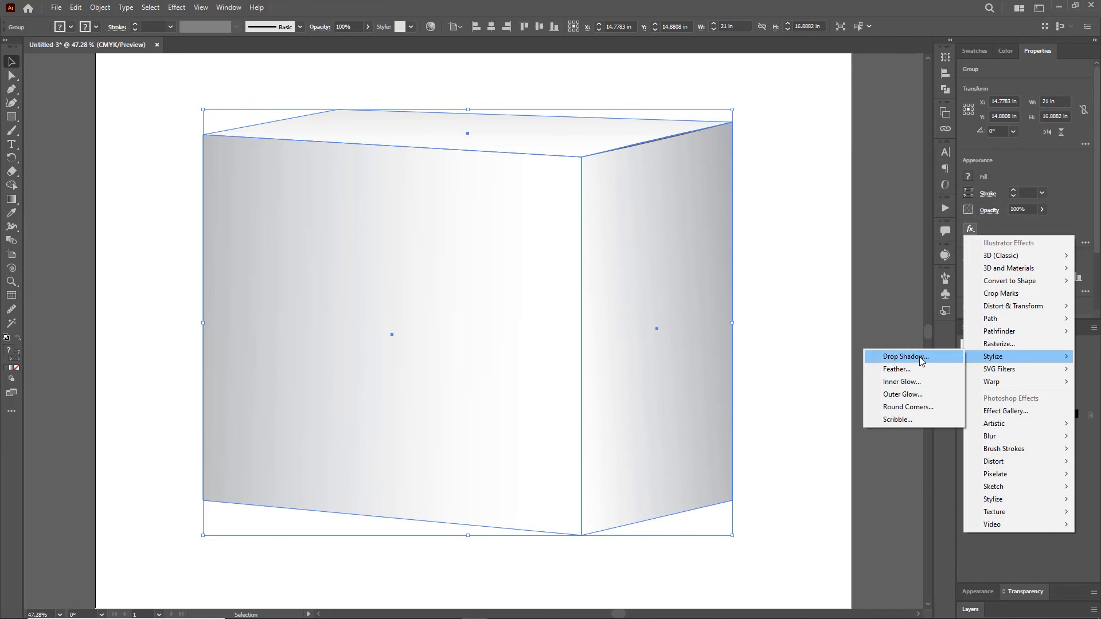
pyautogui.click(920, 356)
pyautogui.click(857, 356)
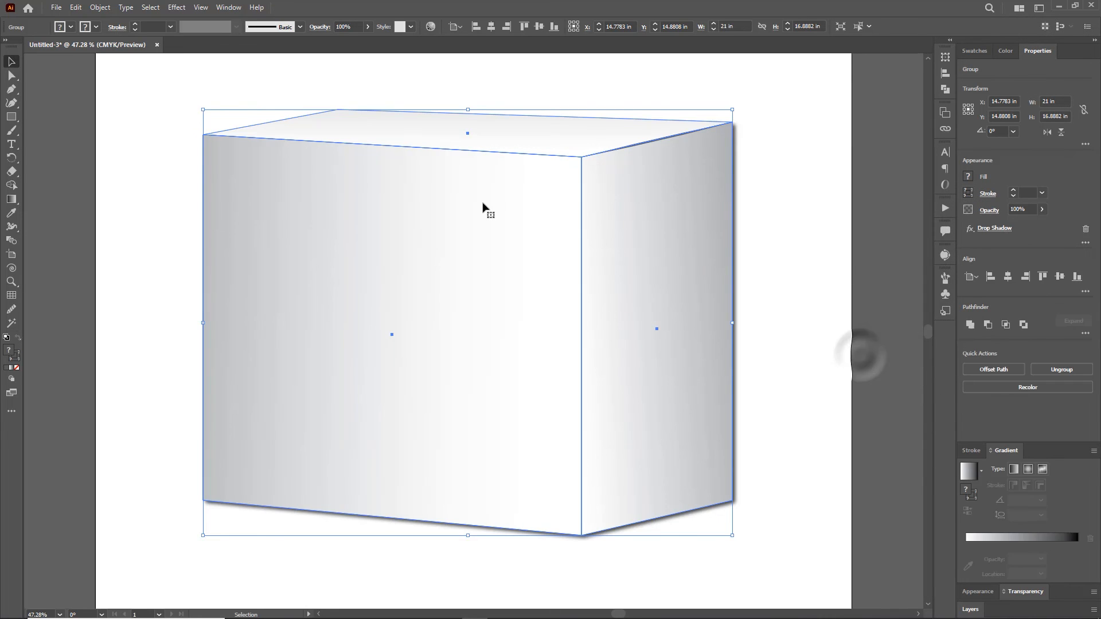
# Expand the appearance of the box group and ungroup it to separate the drop shadow from the box
pyautogui.click(100, 6)
pyautogui.click(135, 153)
pyautogui.rightClick(676, 324)
pyautogui.click(738, 419)
pyautogui.click(781, 364)
# Nudge the shadow image left and up to X 14.7778 in, Y 14.895 in so it surrounds the box's outline evenly
pyautogui.click(736, 355)
pyautogui.press('Left')
pyautogui.press('Left')
pyautogui.press('Left')
pyautogui.press('Left')
pyautogui.press('Up')
pyautogui.press('Up')
pyautogui.press('Up')
pyautogui.press('Up')
pyautogui.press('Up')
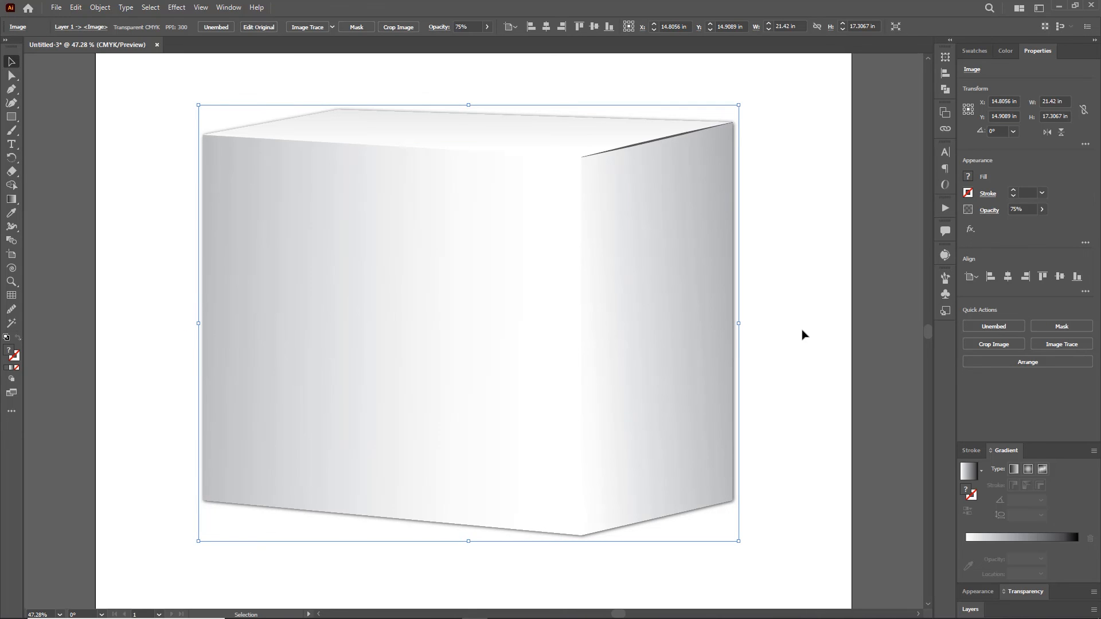
pyautogui.press('Left')
pyautogui.press('Left')
pyautogui.press('Up')
pyautogui.press('Up')
pyautogui.press('Down')
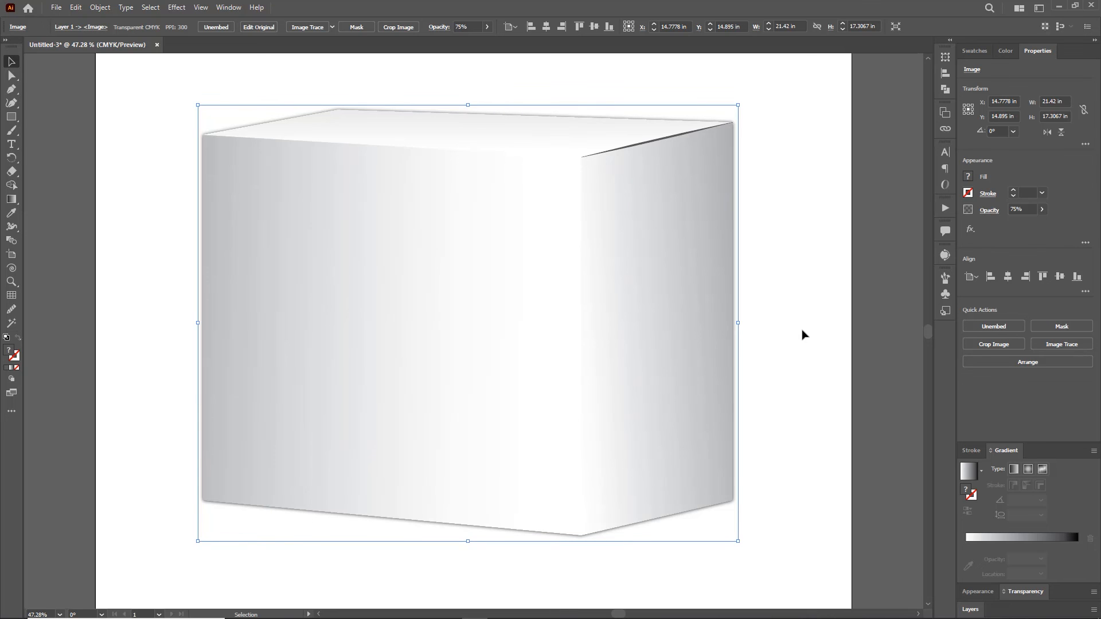
pyautogui.click(798, 329)
pyautogui.moveTo(594, 281); pyautogui.dragTo(518, 250)
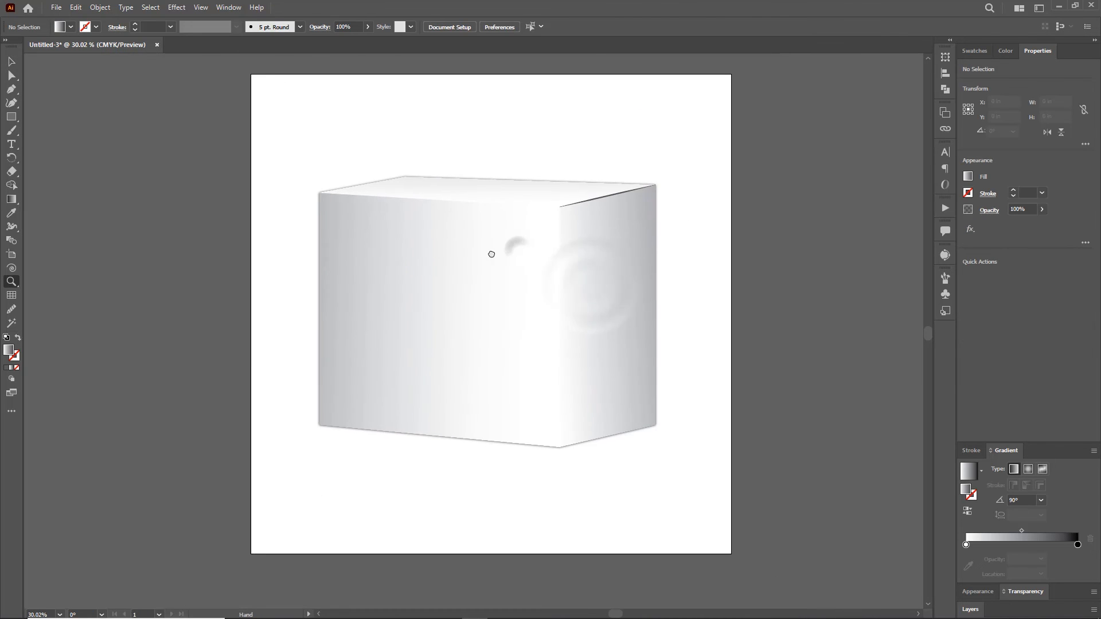